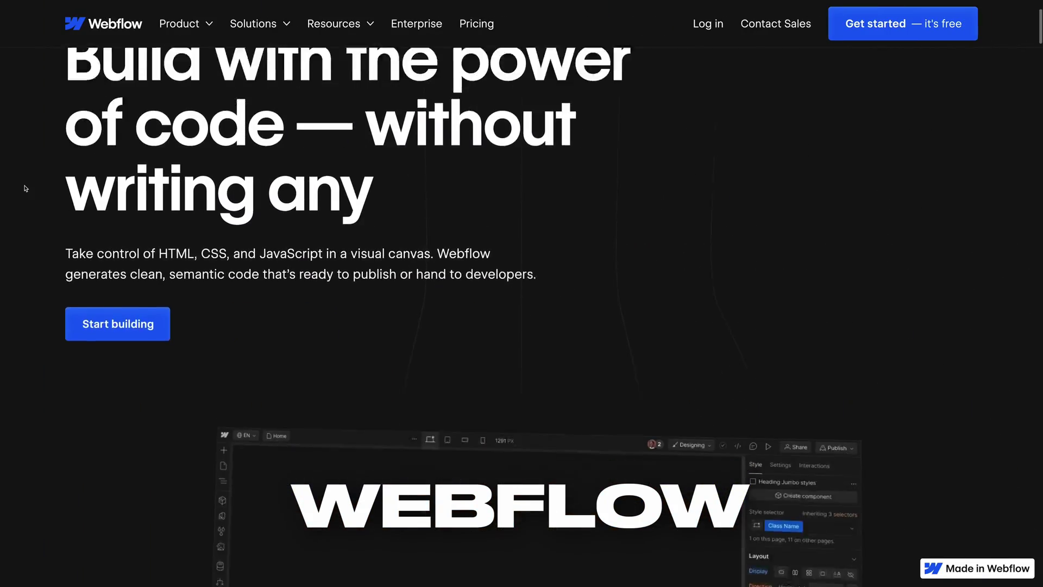
Step: Scroll the Webflow homepage and retype the hero heading to end with 'edit'
{"action": "scroll", "coordinate": [24, 188], "scroll_direction": "down", "scroll_amount": 7}
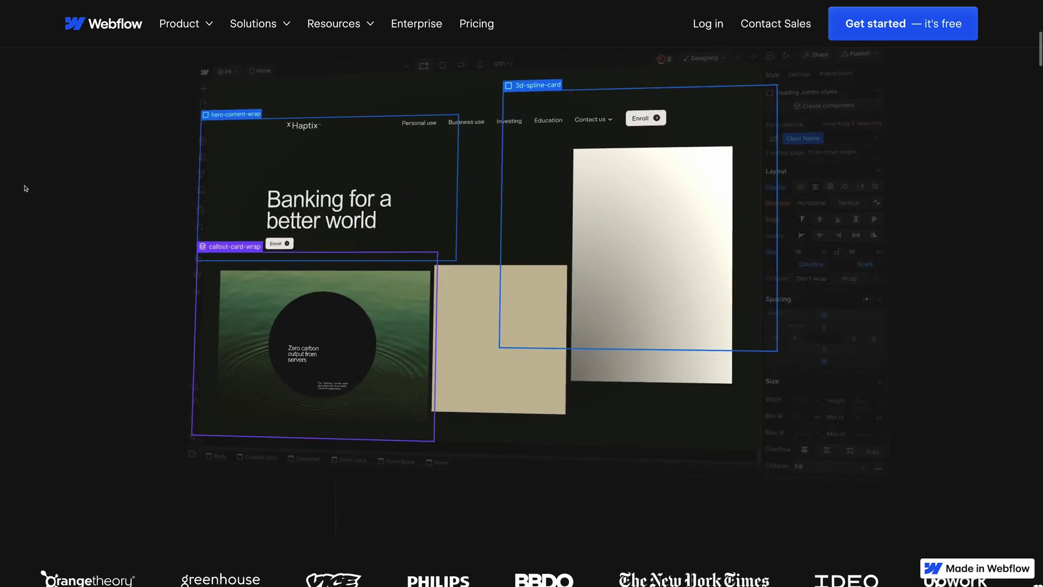
{"action": "scroll", "coordinate": [24, 188], "scroll_direction": "down", "scroll_amount": 6}
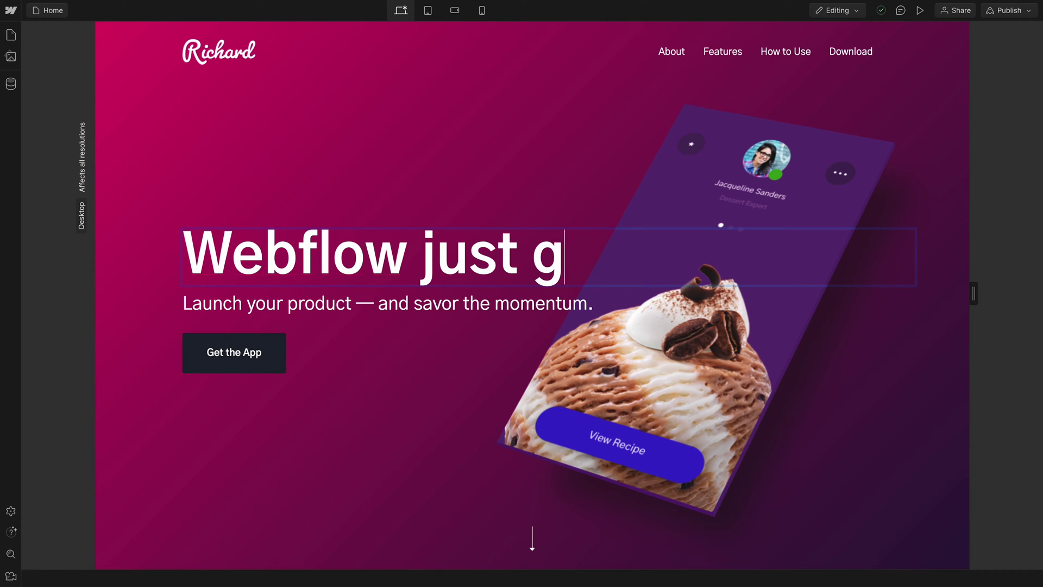
{"action": "type", "text": "edit"}
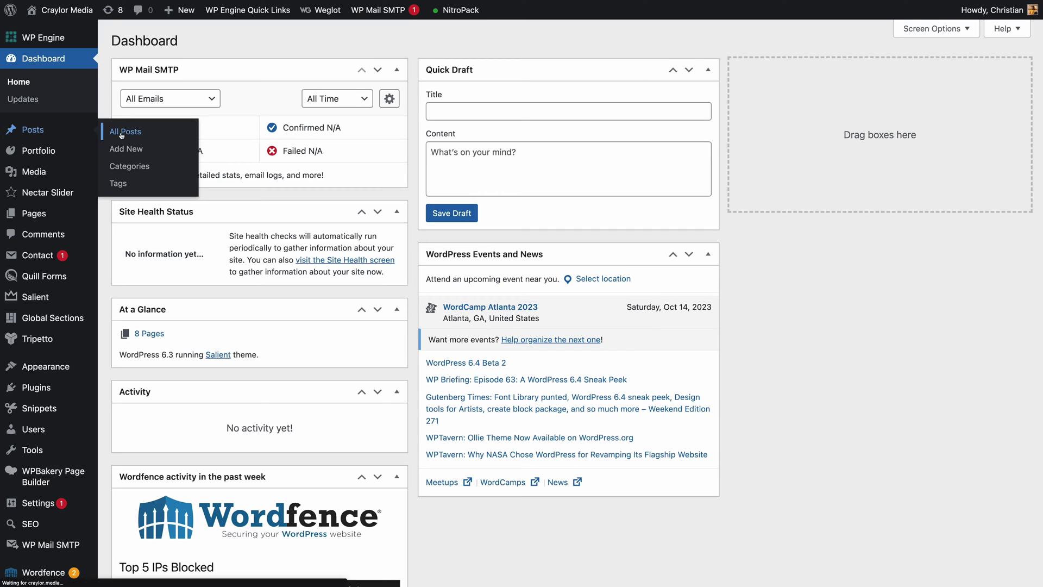
Step: Review the empty All Posts list and Salient's Responsive typography Header Navigation settings
{"action": "left_click", "coordinate": [121, 133]}
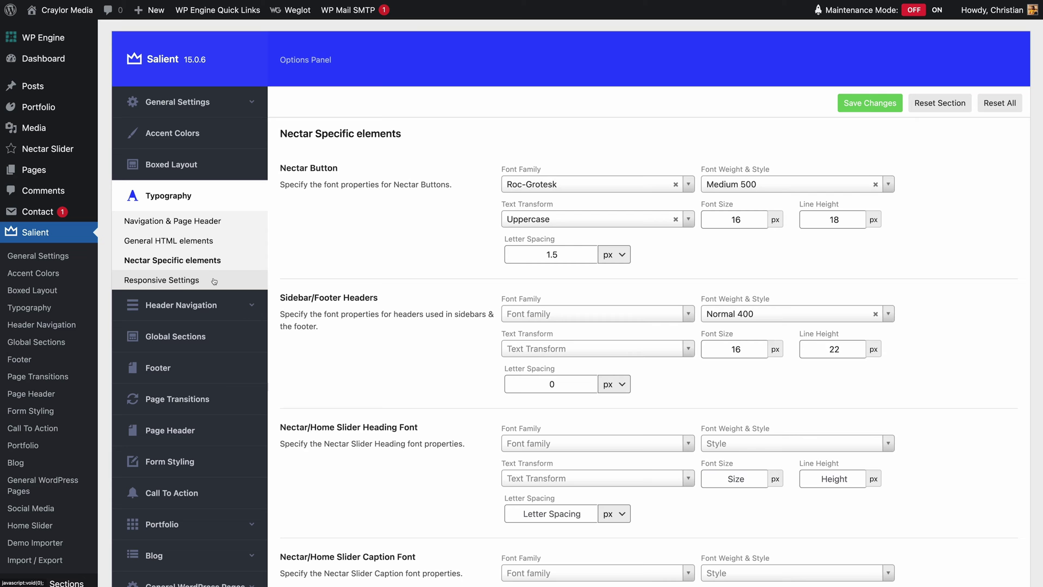
{"action": "left_click", "coordinate": [214, 280]}
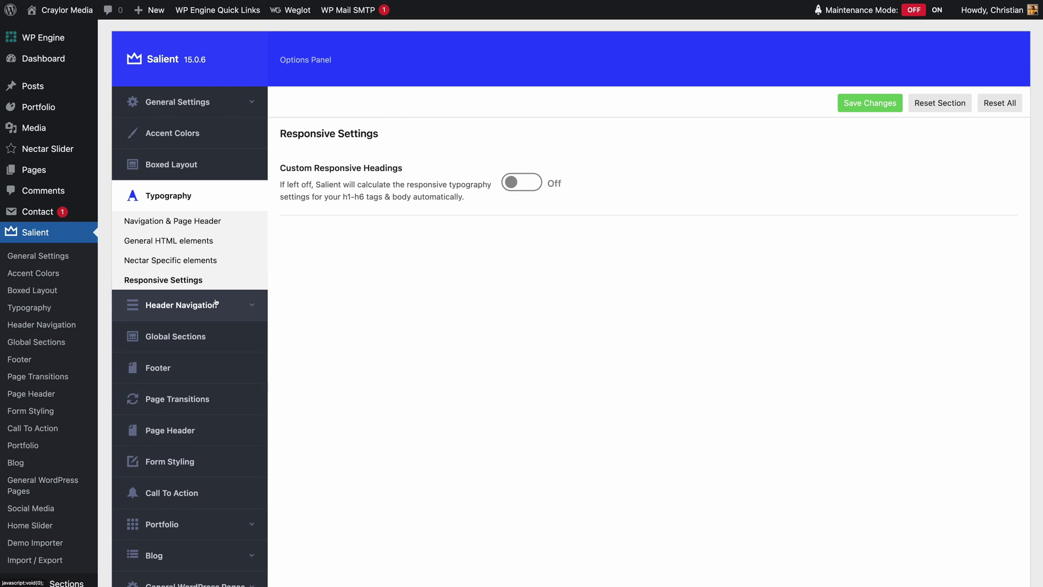
{"action": "left_click", "coordinate": [216, 304]}
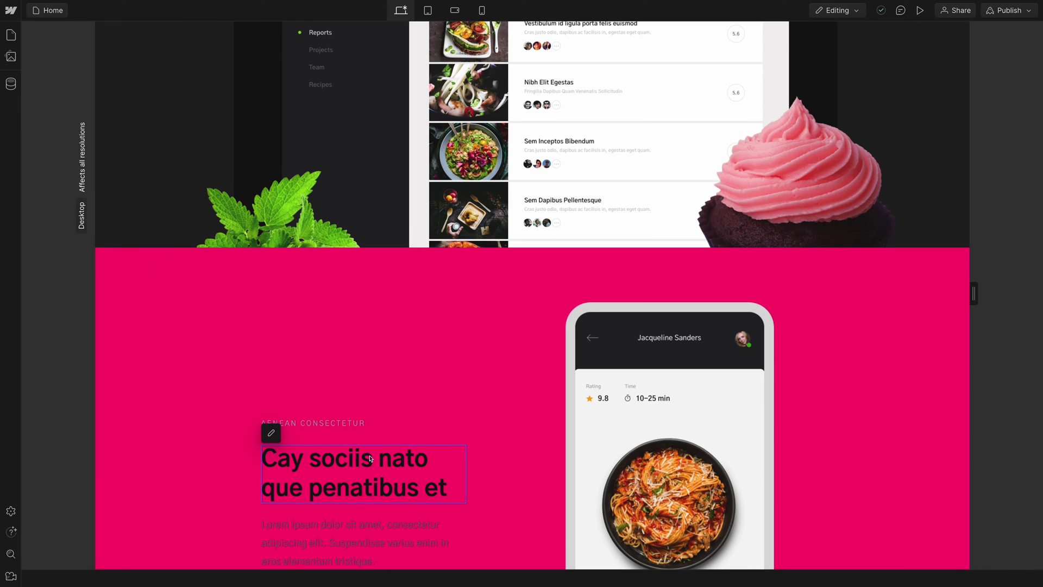
{"action": "scroll", "coordinate": [370, 459], "scroll_direction": "down", "scroll_amount": 3}
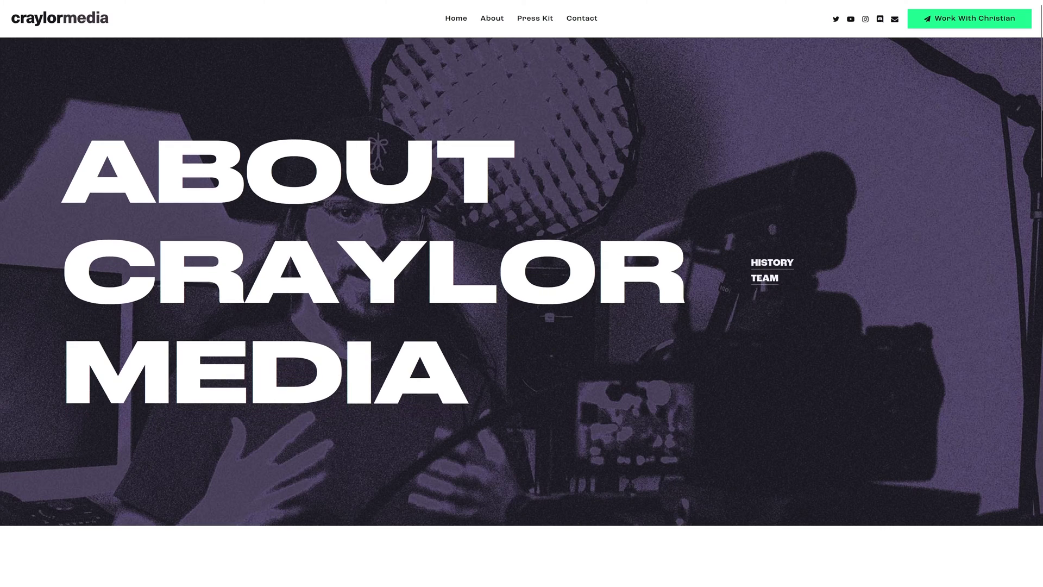
Step: Scroll the About page and the WPBakery layout from the hero text to the Mission section
{"action": "scroll", "coordinate": [521, 294], "scroll_direction": "down", "scroll_amount": 5}
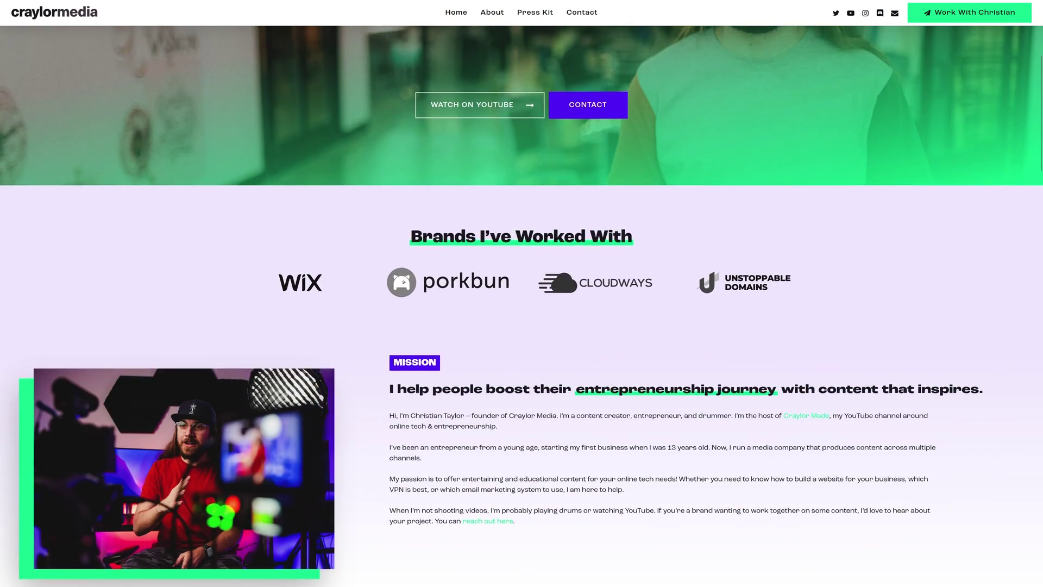
{"action": "scroll", "coordinate": [521, 293], "scroll_direction": "down", "scroll_amount": 2}
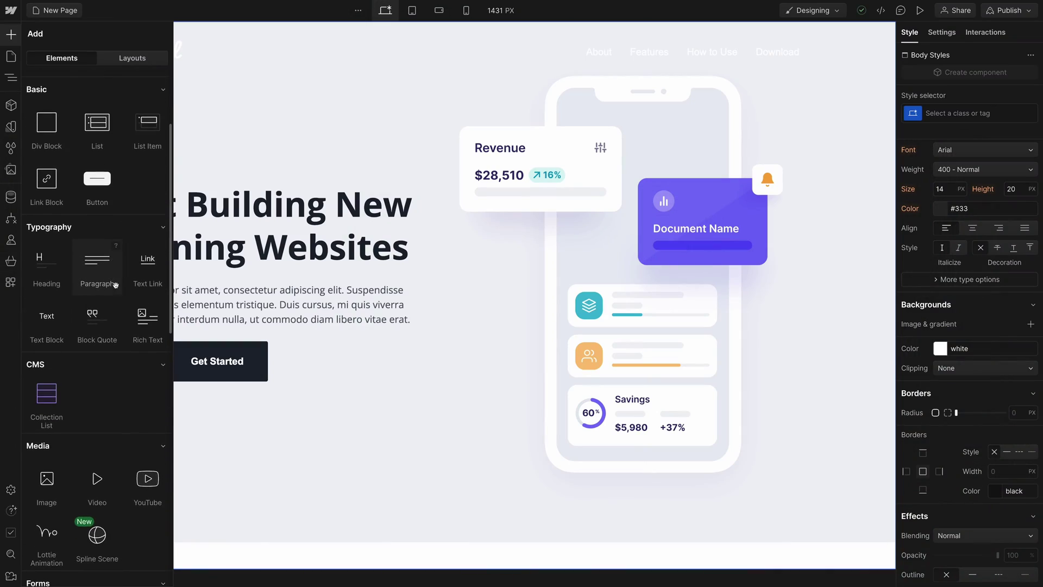
{"action": "scroll", "coordinate": [116, 284], "scroll_direction": "down", "scroll_amount": 3}
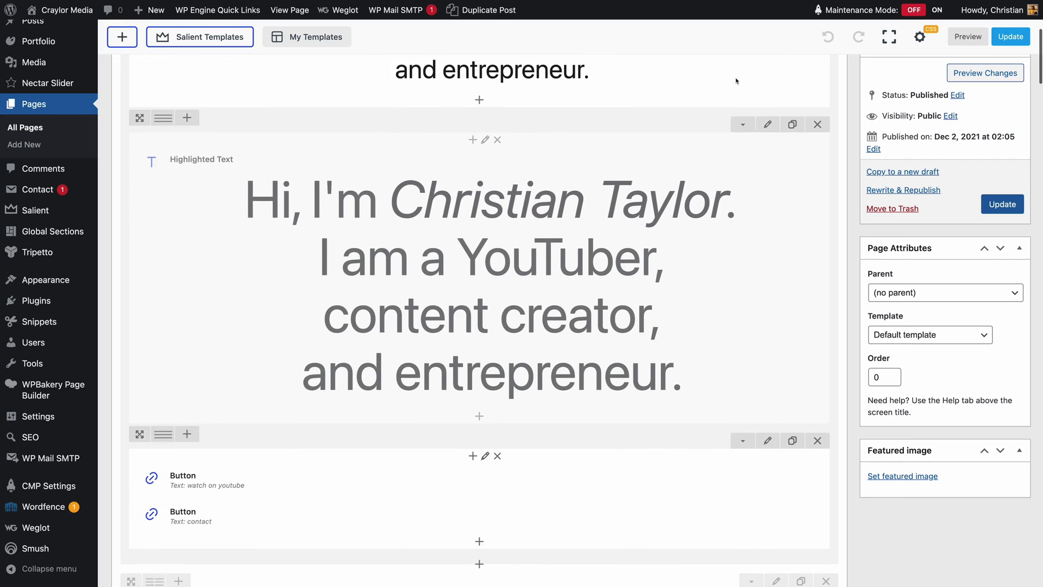
{"action": "scroll", "coordinate": [735, 81], "scroll_direction": "down", "scroll_amount": 10}
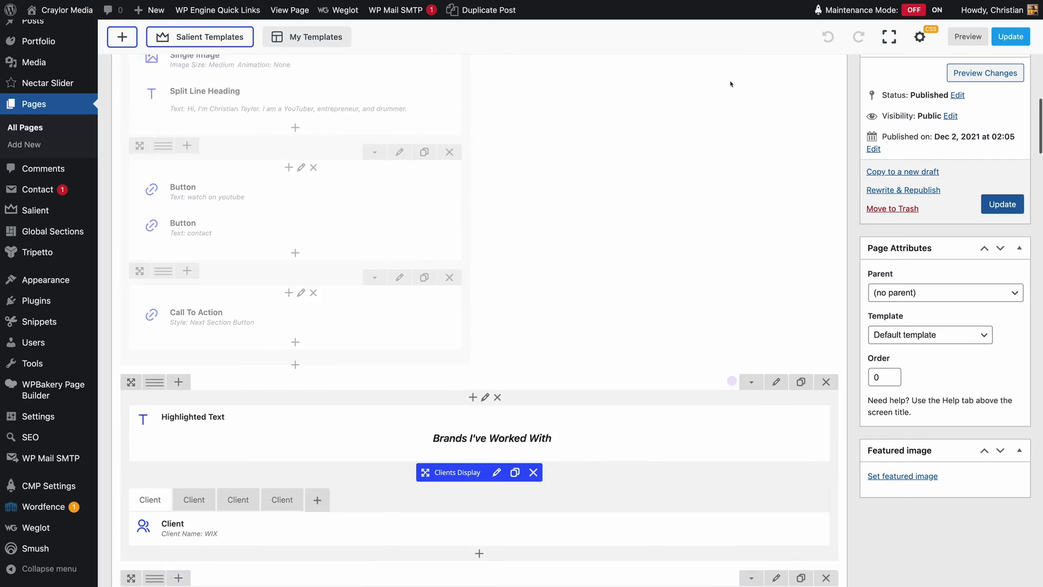
{"action": "scroll", "coordinate": [688, 115], "scroll_direction": "down", "scroll_amount": 5}
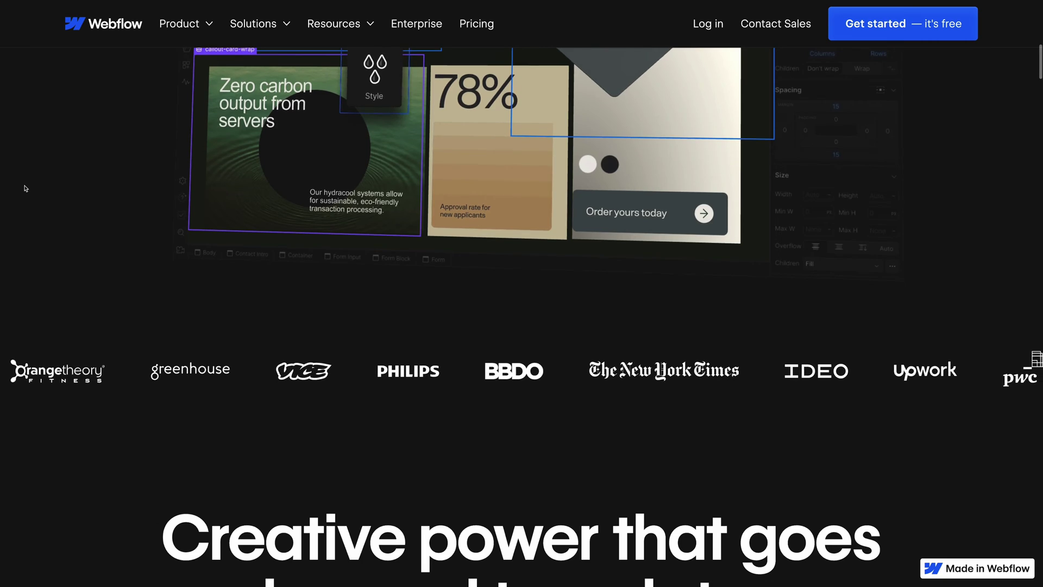
Step: Scroll to the features list and expand 'Style your site exactly how you want'
{"action": "scroll", "coordinate": [25, 188], "scroll_direction": "down", "scroll_amount": 5}
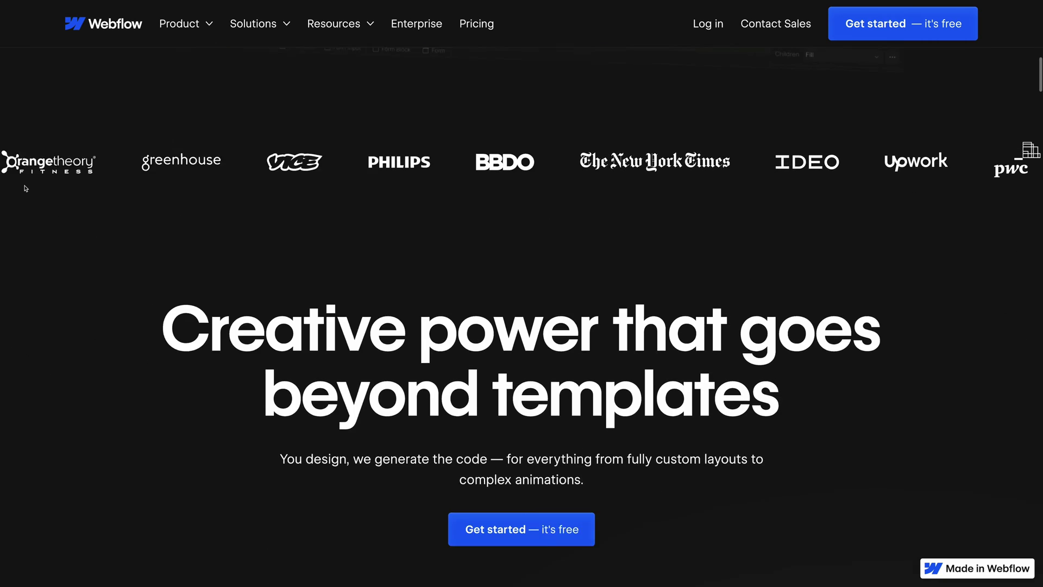
{"action": "scroll", "coordinate": [25, 188], "scroll_direction": "down", "scroll_amount": 3}
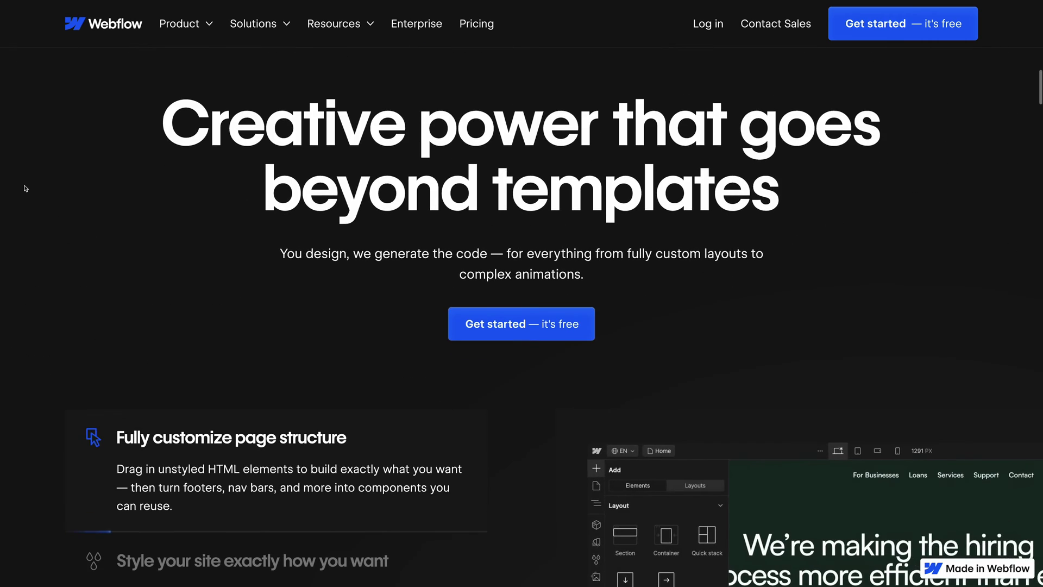
{"action": "scroll", "coordinate": [25, 188], "scroll_direction": "down", "scroll_amount": 4}
{"action": "scroll", "coordinate": [25, 187], "scroll_direction": "down", "scroll_amount": 2}
{"action": "scroll", "coordinate": [25, 188], "scroll_direction": "down", "scroll_amount": 1}
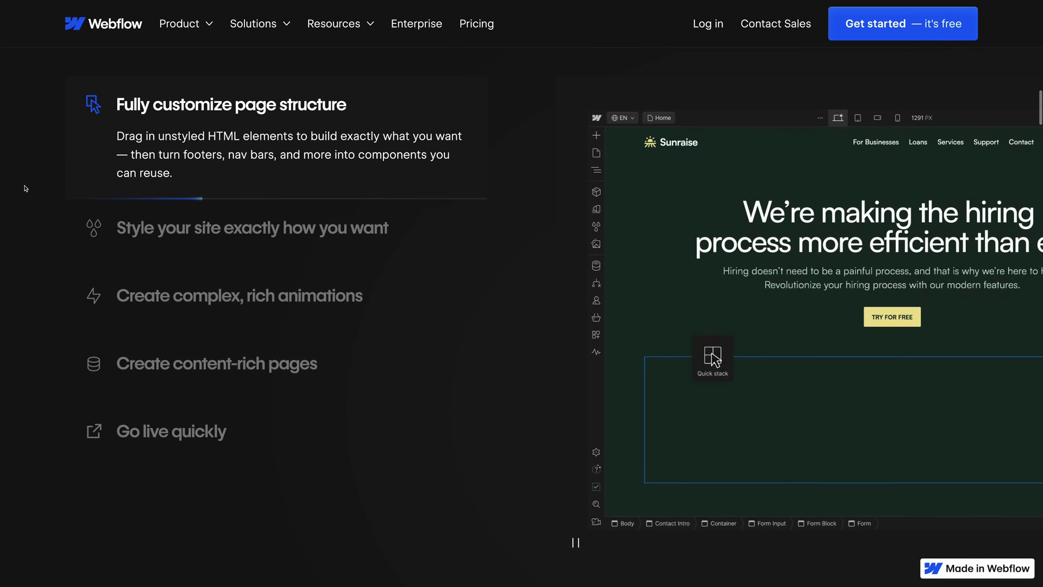
{"action": "left_click", "coordinate": [186, 217]}
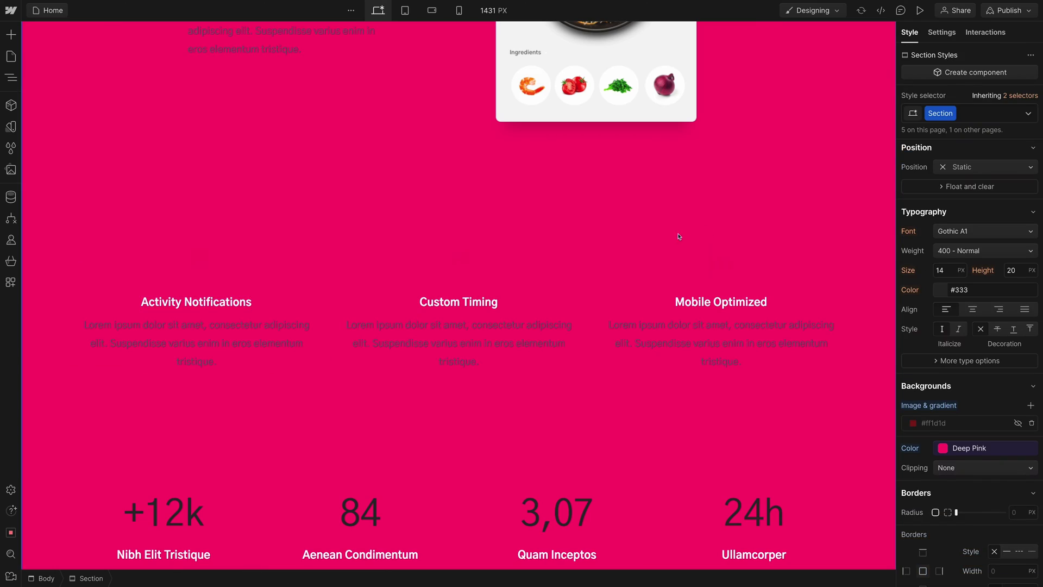
Step: Move the image in the 'My new post!' Post Body and left-align it
{"action": "scroll", "coordinate": [590, 252], "scroll_direction": "up", "scroll_amount": 7}
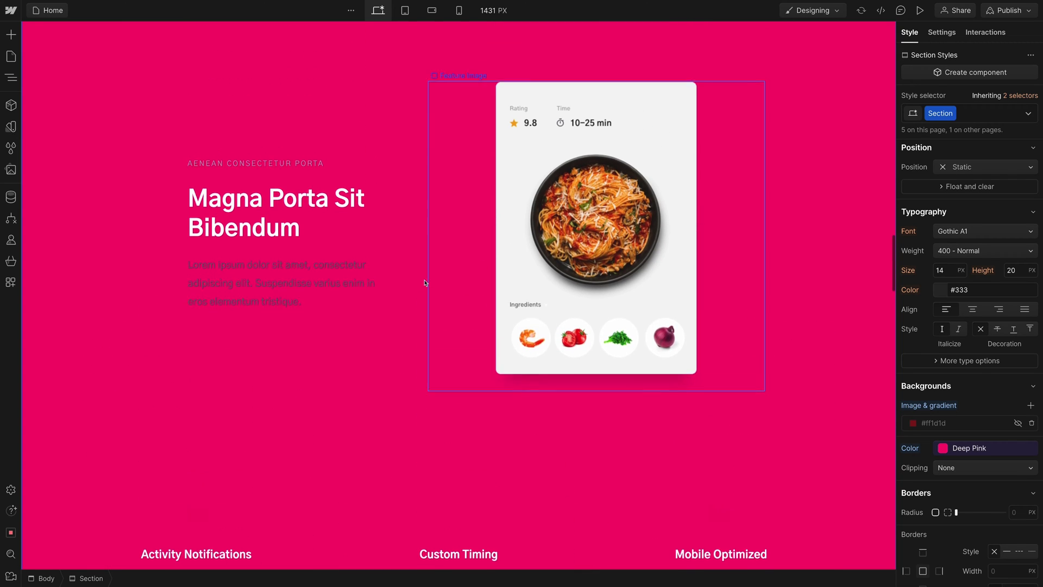
{"action": "scroll", "coordinate": [404, 286], "scroll_direction": "up", "scroll_amount": 15}
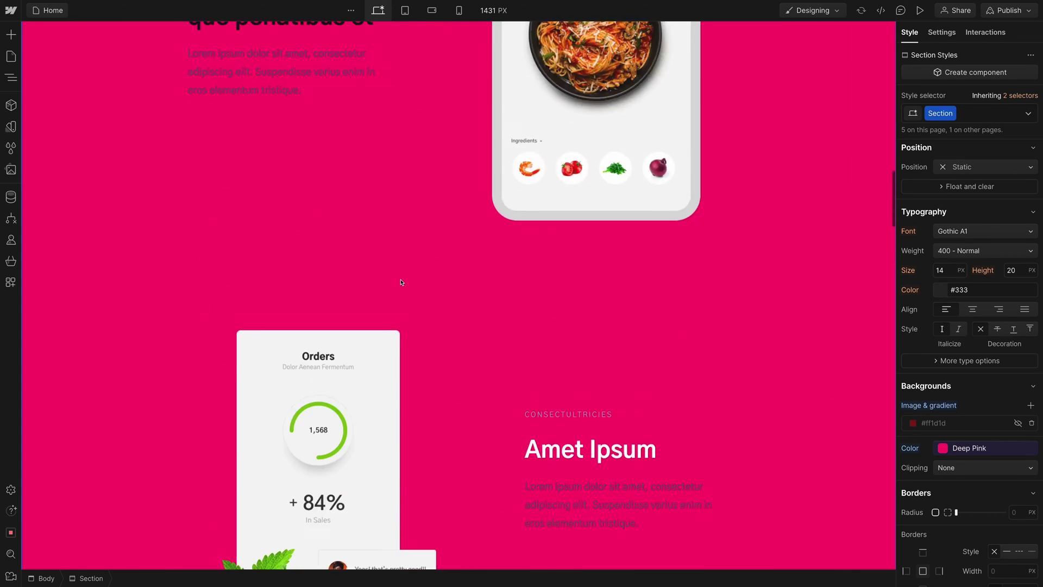
{"action": "scroll", "coordinate": [402, 281], "scroll_direction": "up", "scroll_amount": 1}
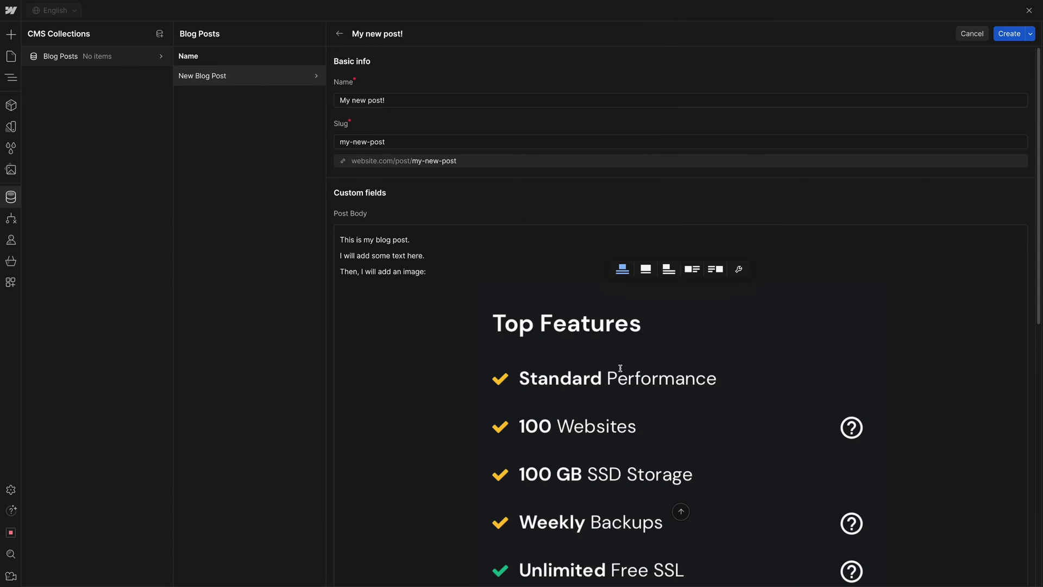
{"action": "left_click_drag", "start_coordinate": [620, 368], "coordinate": [549, 366]}
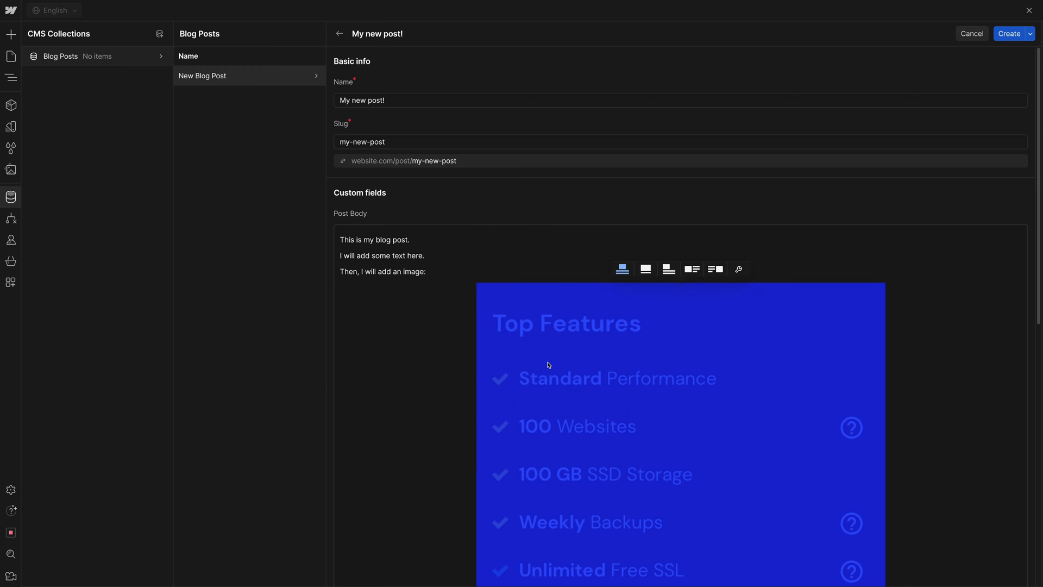
{"action": "left_click", "coordinate": [417, 325]}
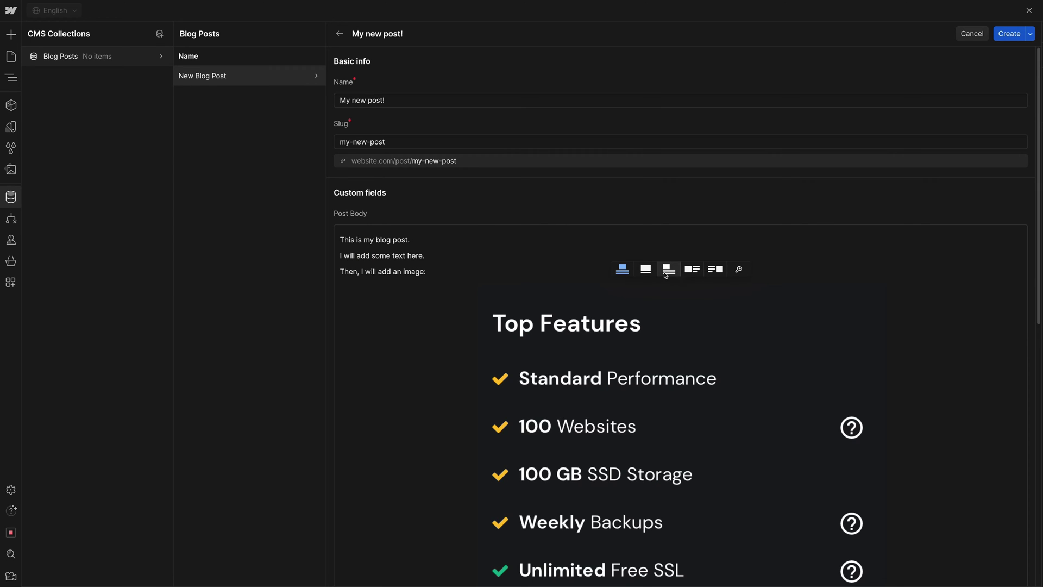
{"action": "left_click", "coordinate": [666, 273]}
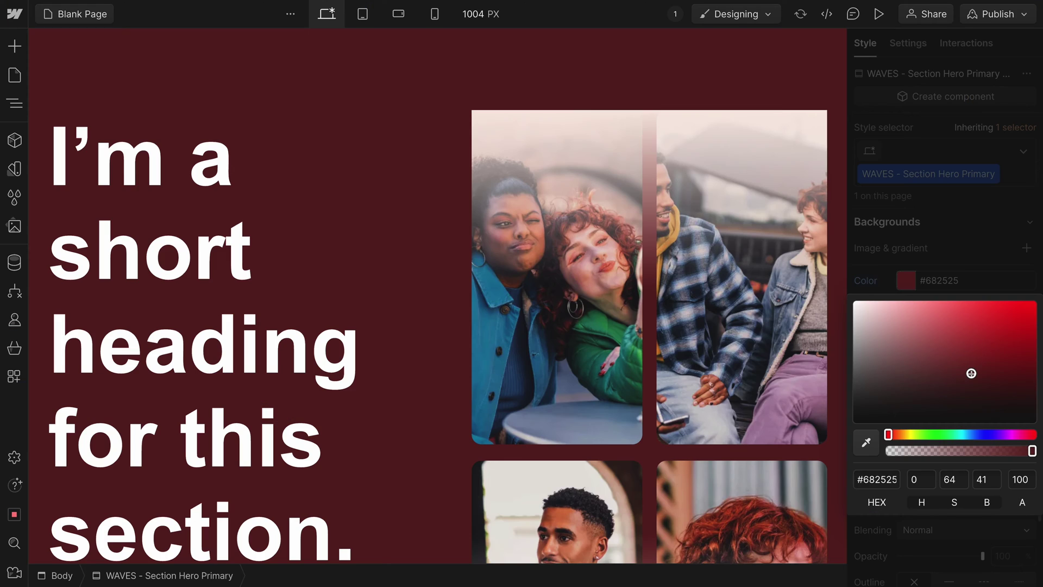
Step: Show the 'Create content-rich pages' feature and scroll through the pricing plans
{"action": "scroll", "coordinate": [388, 140], "scroll_direction": "down", "scroll_amount": 5}
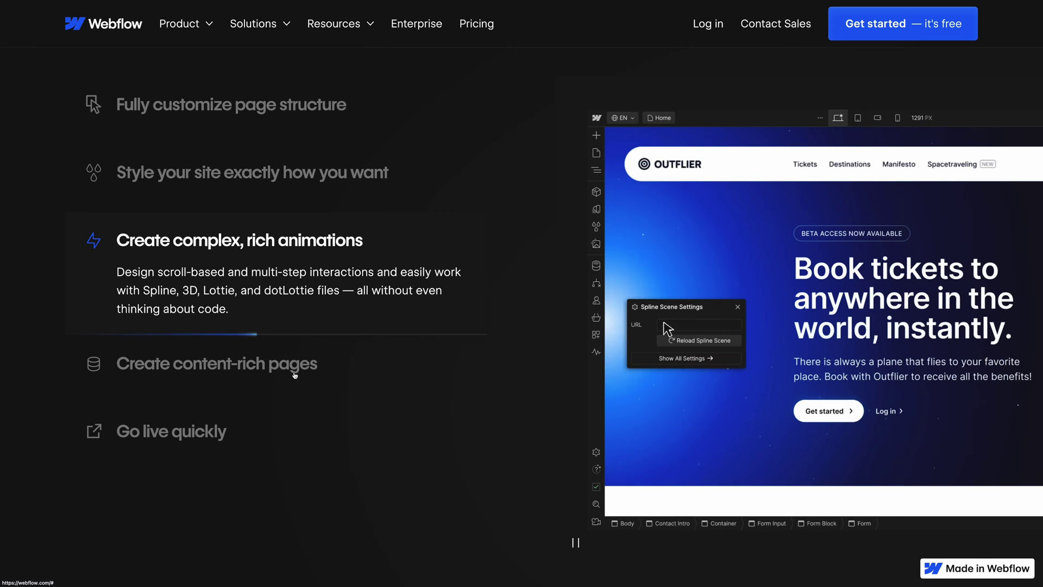
{"action": "left_click", "coordinate": [293, 375]}
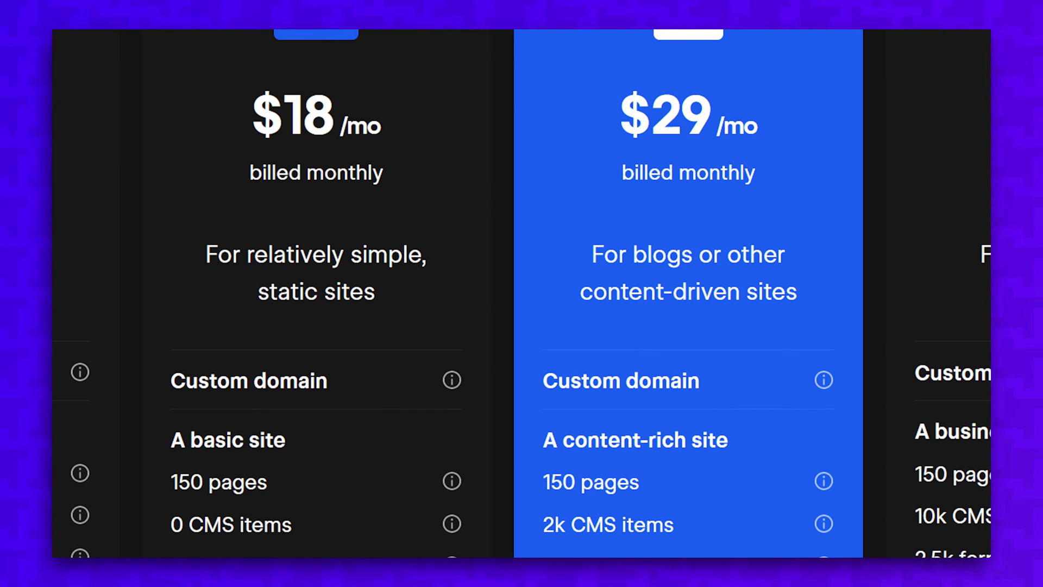
{"action": "scroll", "coordinate": [521, 293], "scroll_direction": "down", "scroll_amount": 5}
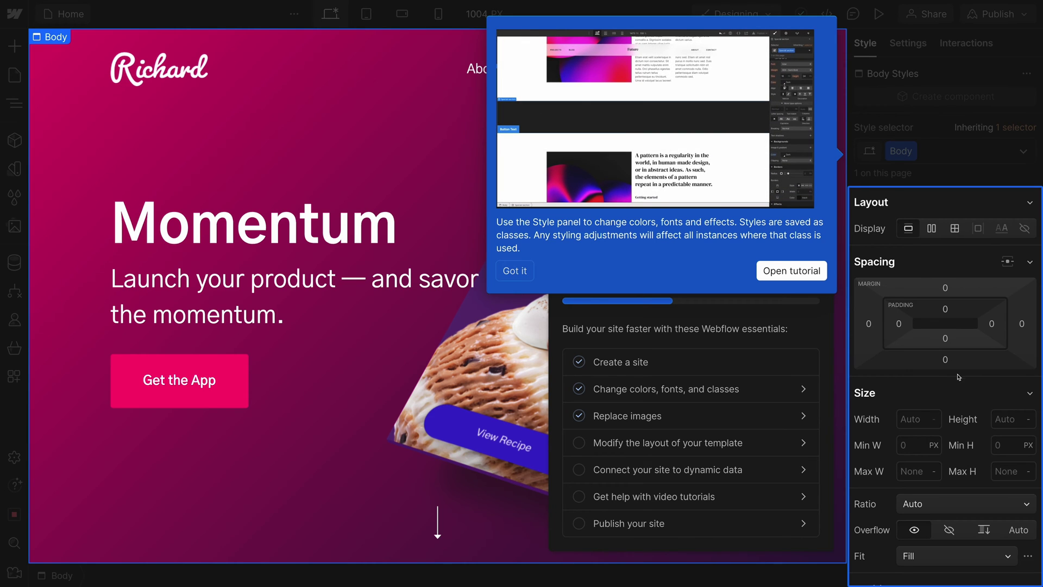
Step: Dismiss the Style tutorial and view the CMS, Components and Interactions panels
{"action": "left_click", "coordinate": [12, 265]}
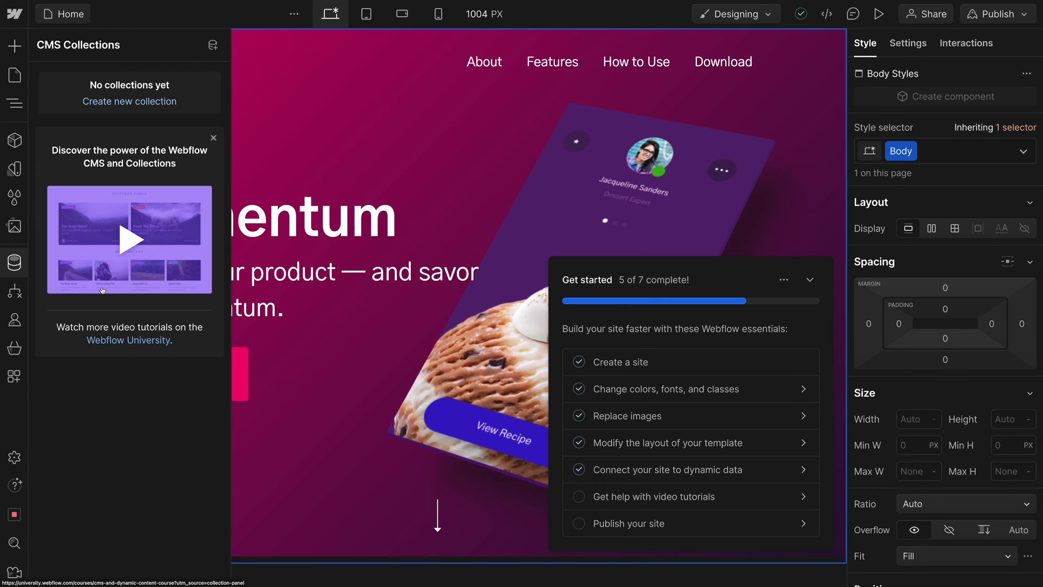
{"action": "left_click", "coordinate": [15, 142]}
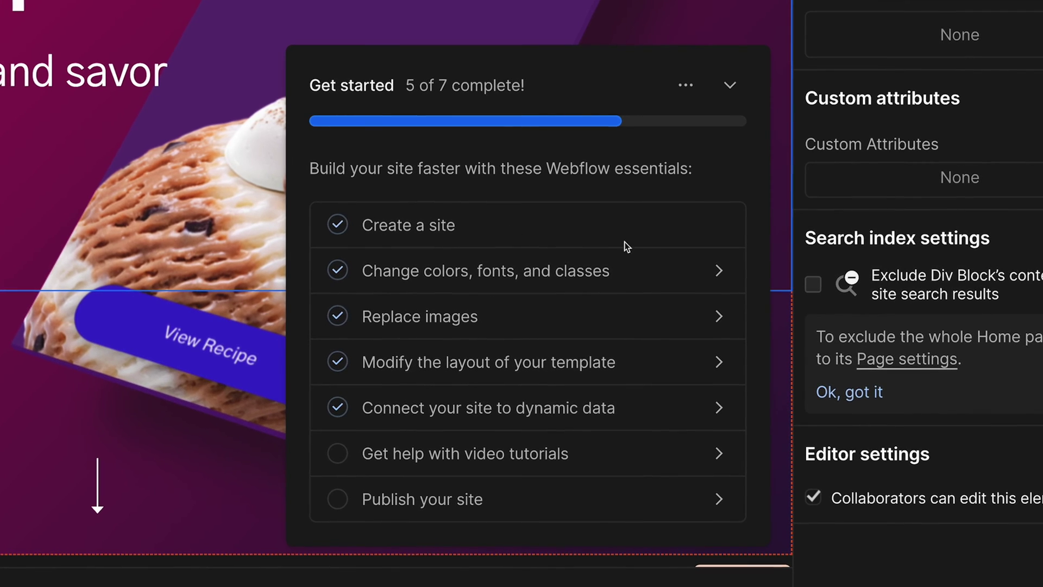
{"action": "key", "text": "h"}
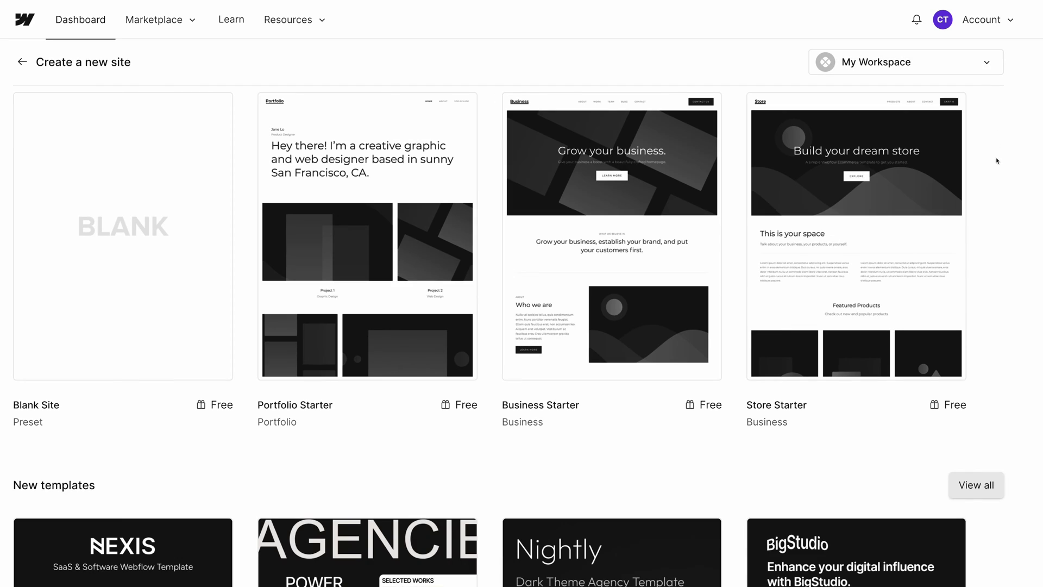
Step: Browse the new-site templates, previewing the BigStudio and Nightly cards
{"action": "scroll", "coordinate": [997, 160], "scroll_direction": "down", "scroll_amount": 5}
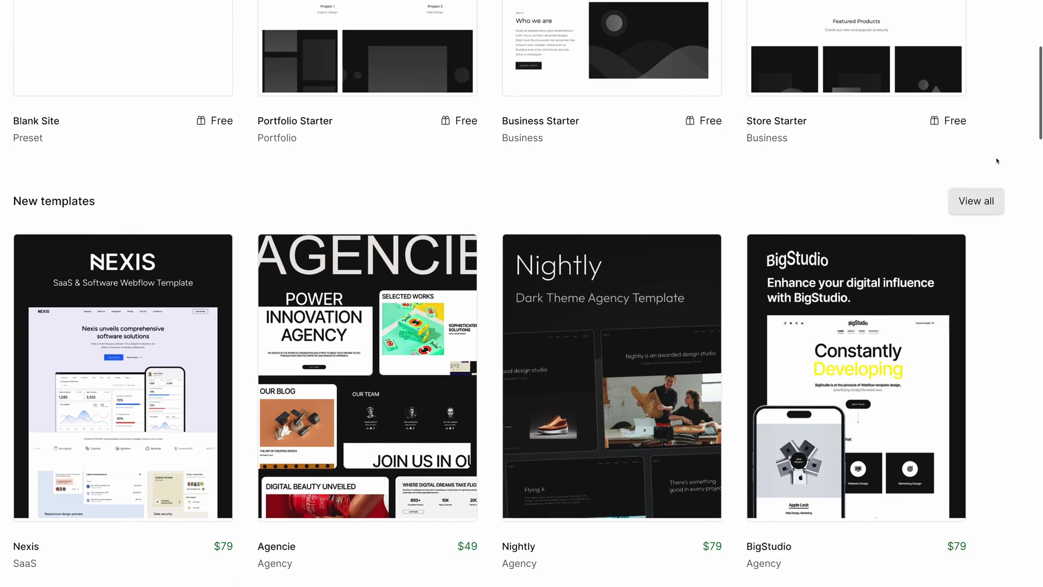
{"action": "scroll", "coordinate": [997, 160], "scroll_direction": "down", "scroll_amount": 4}
{"action": "mouse_move", "coordinate": [916, 243]}
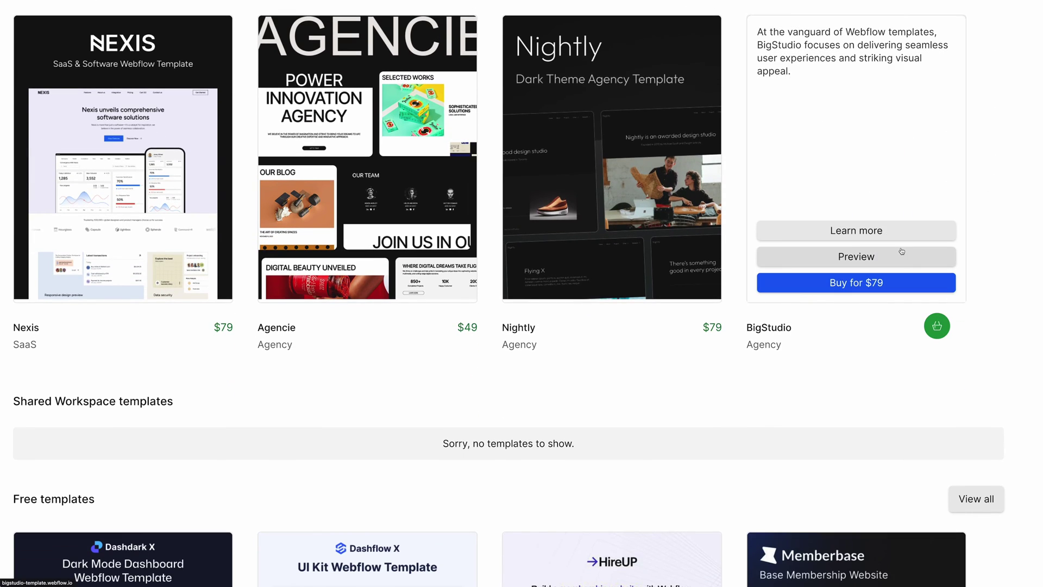
{"action": "mouse_move", "coordinate": [691, 256]}
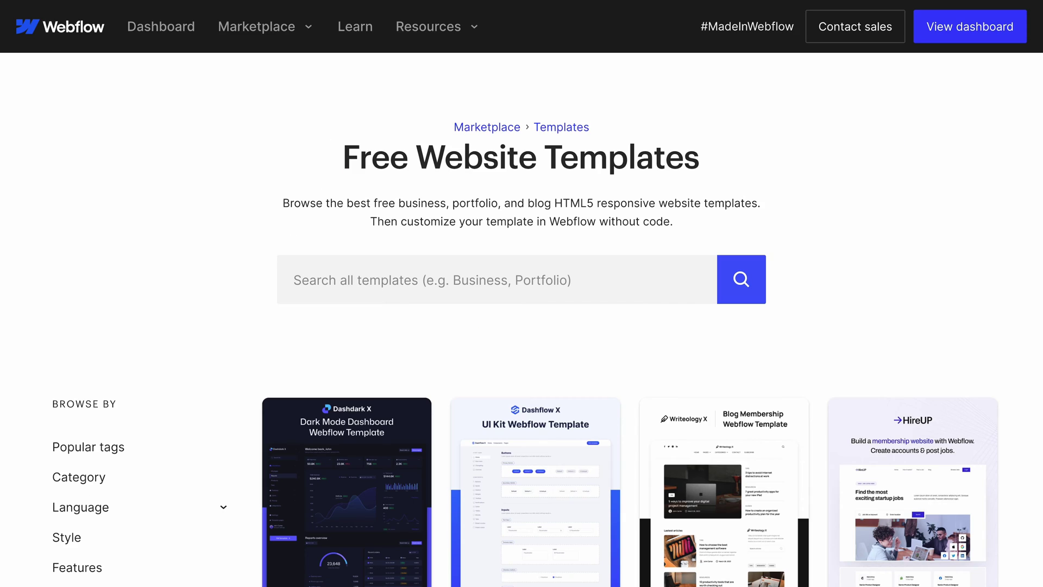
{"action": "scroll", "coordinate": [1024, 283], "scroll_direction": "down", "scroll_amount": 5}
{"action": "scroll", "coordinate": [1023, 283], "scroll_direction": "down", "scroll_amount": 8}
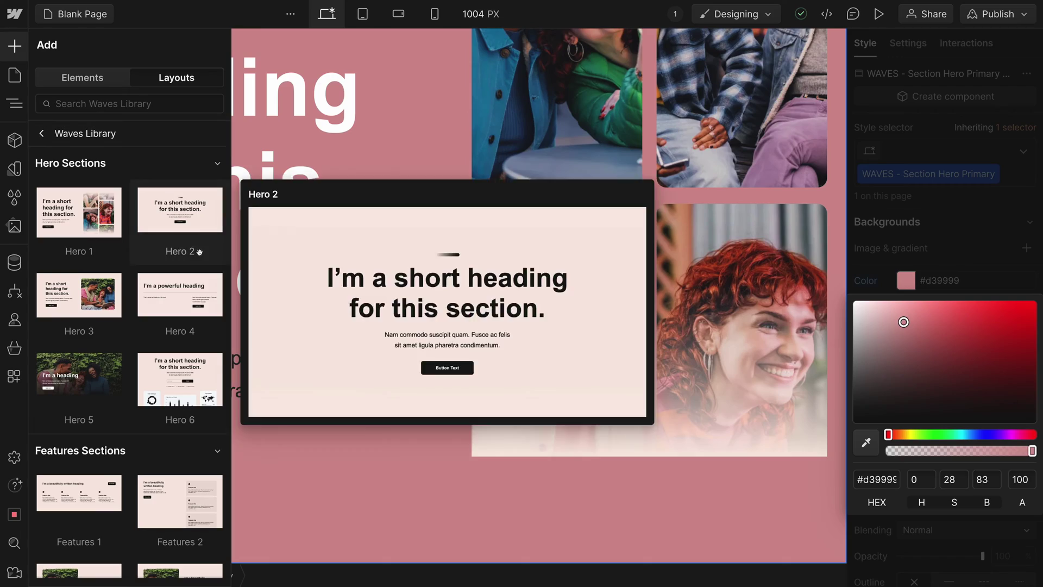
Step: Insert the Waves Library Hero 1 section onto the blank page
{"action": "scroll", "coordinate": [201, 253], "scroll_direction": "down", "scroll_amount": 4}
{"action": "scroll", "coordinate": [201, 253], "scroll_direction": "down", "scroll_amount": 3}
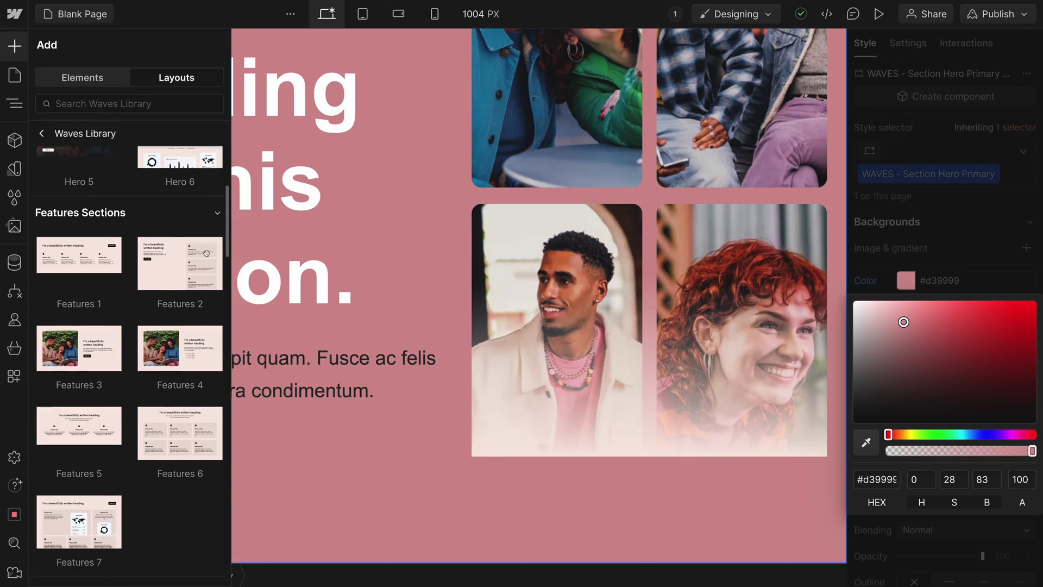
{"action": "scroll", "coordinate": [185, 440], "scroll_direction": "down", "scroll_amount": 2}
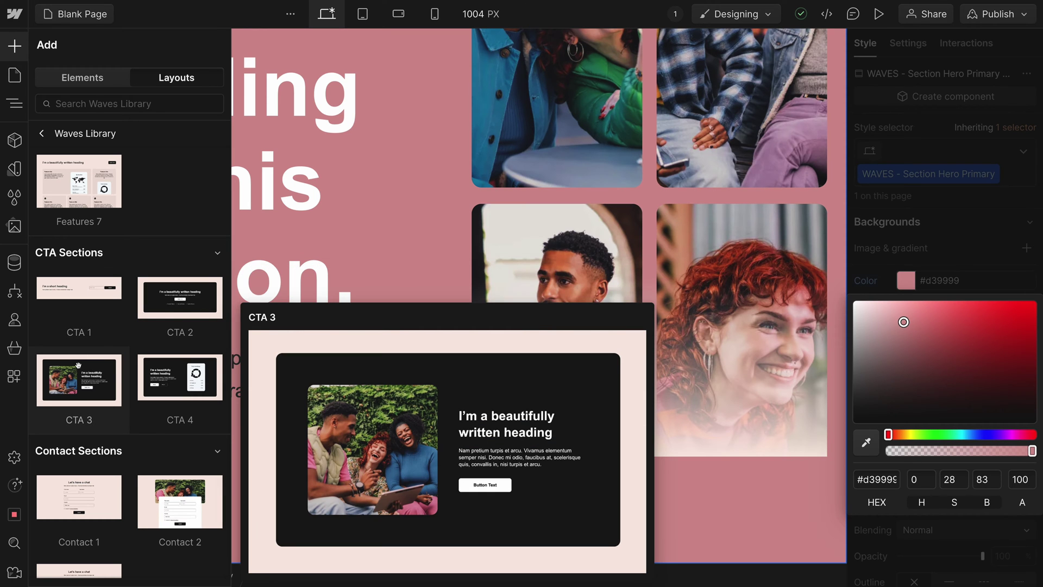
{"action": "mouse_move", "coordinate": [202, 389]}
{"action": "scroll", "coordinate": [205, 389], "scroll_direction": "down", "scroll_amount": 2}
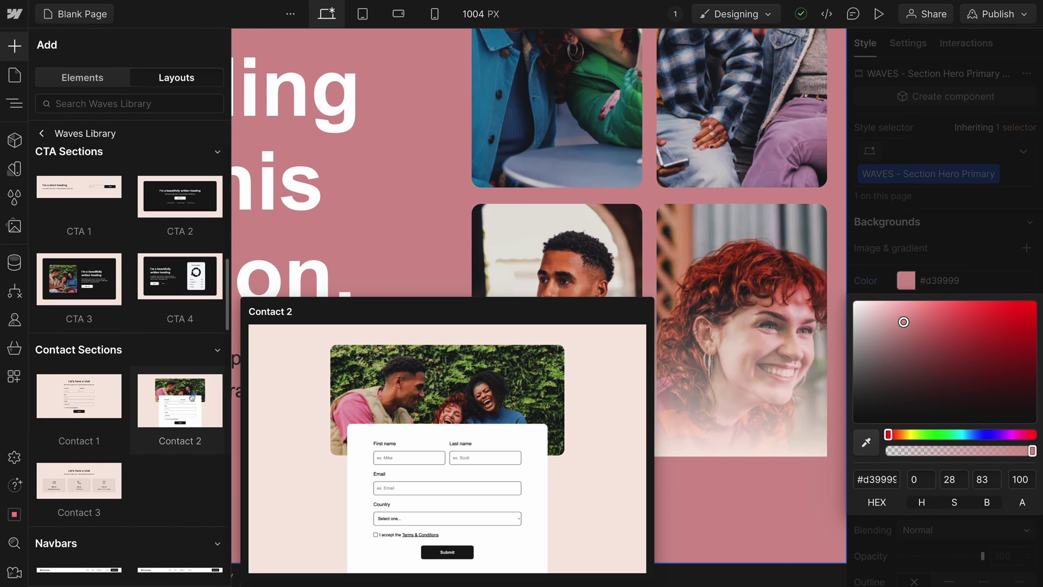
{"action": "mouse_move", "coordinate": [60, 481]}
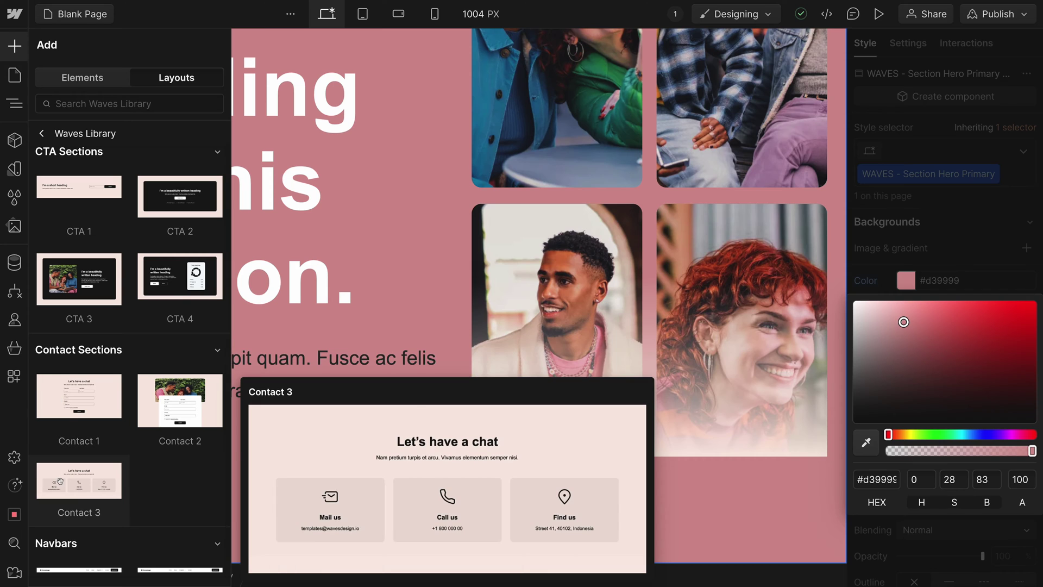
{"action": "scroll", "coordinate": [63, 463], "scroll_direction": "down", "scroll_amount": 2}
{"action": "mouse_move", "coordinate": [58, 220]}
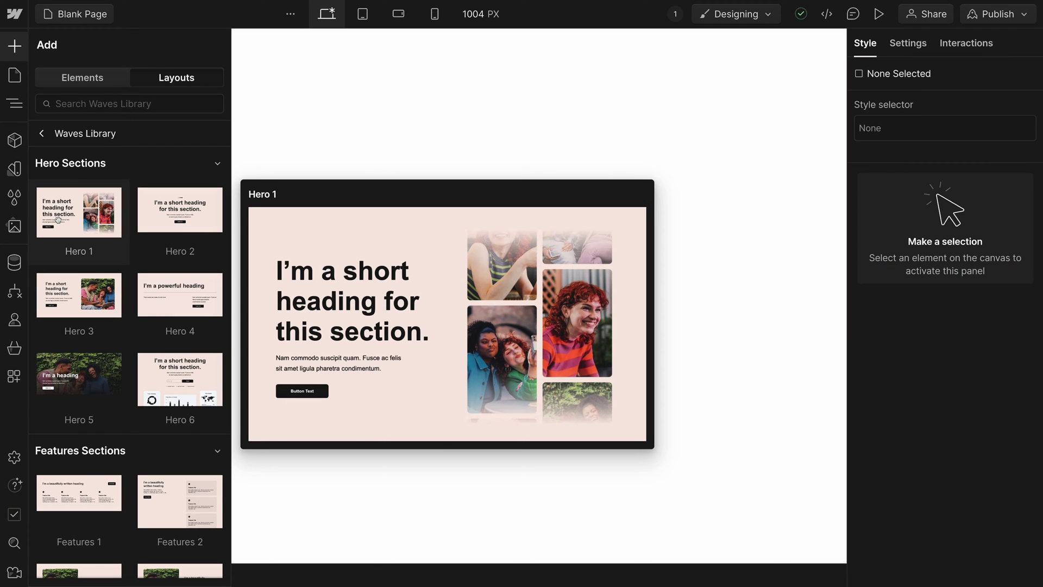
{"action": "left_click", "coordinate": [58, 219]}
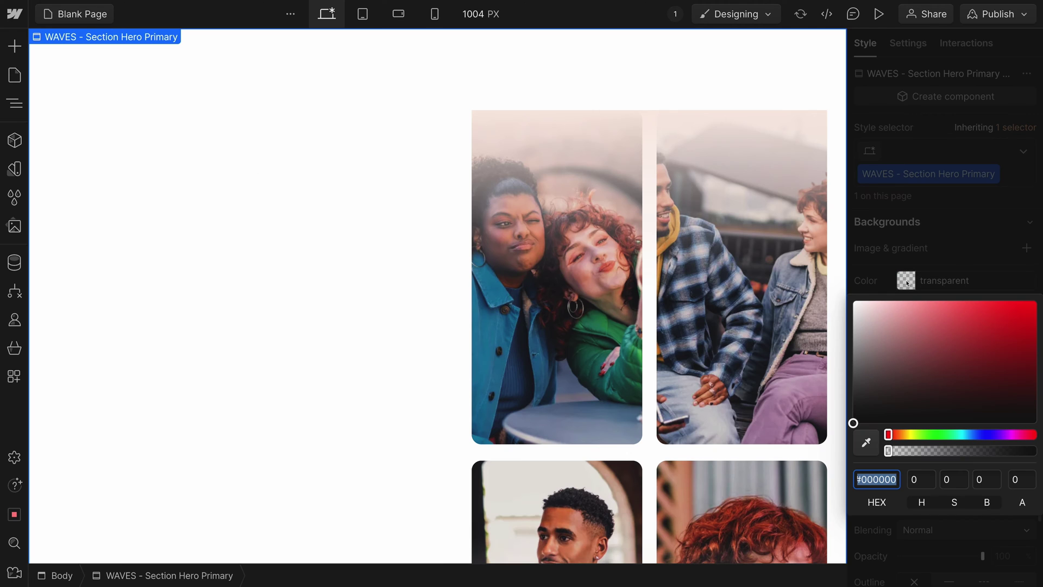
Step: Change the hero section's background colour to dark red #682525
{"action": "mouse_move", "coordinate": [943, 380]}
{"action": "left_mouse_down"}
{"action": "mouse_move", "coordinate": [980, 335]}
{"action": "mouse_move", "coordinate": [996, 392]}
{"action": "mouse_move", "coordinate": [971, 373]}
{"action": "left_mouse_up"}
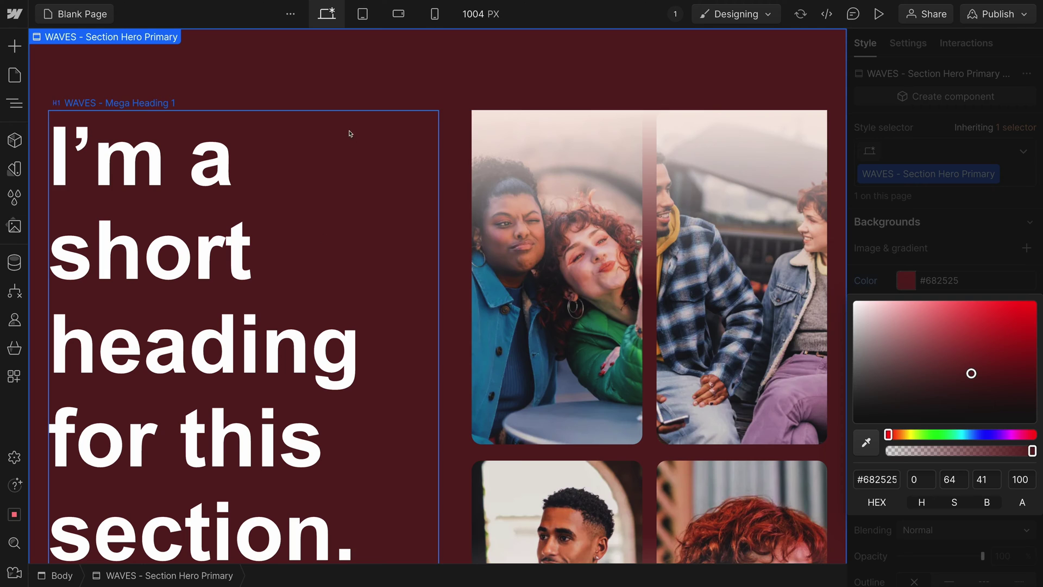
{"action": "scroll", "coordinate": [358, 314], "scroll_direction": "down", "scroll_amount": 5}
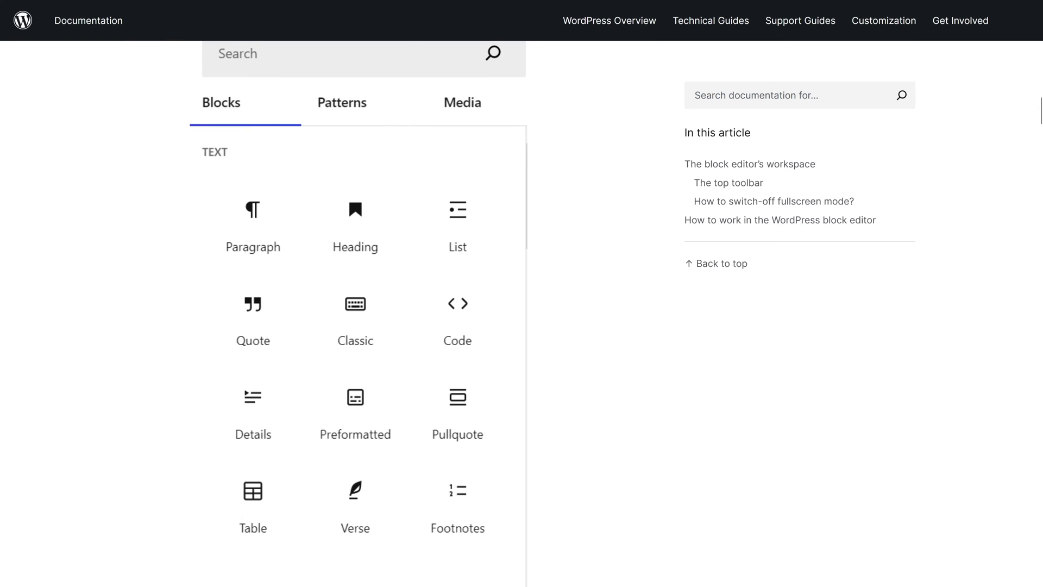
{"action": "scroll", "coordinate": [359, 314], "scroll_direction": "down", "scroll_amount": 3}
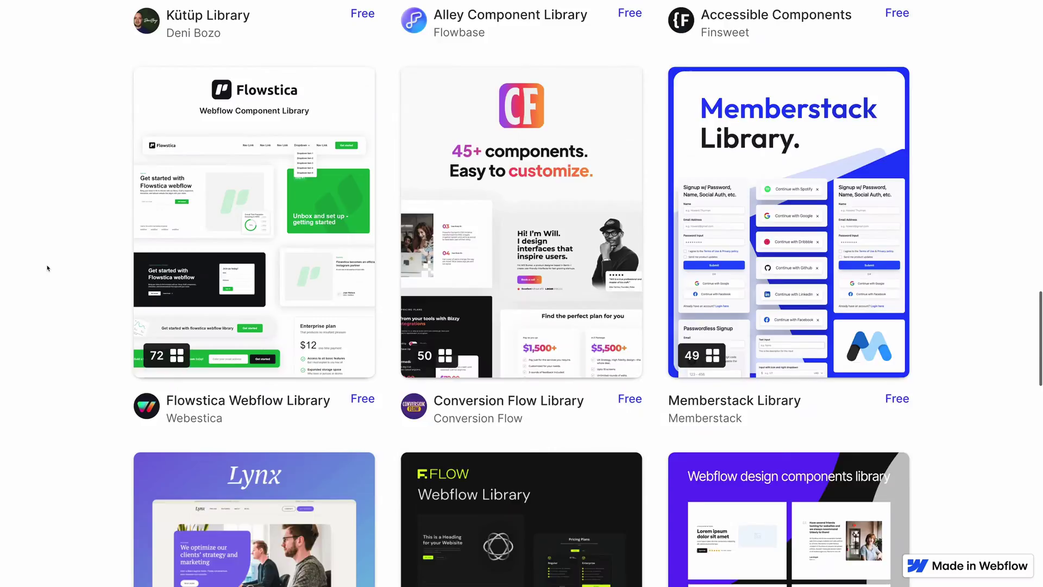
{"action": "scroll", "coordinate": [48, 264], "scroll_direction": "up", "scroll_amount": 10}
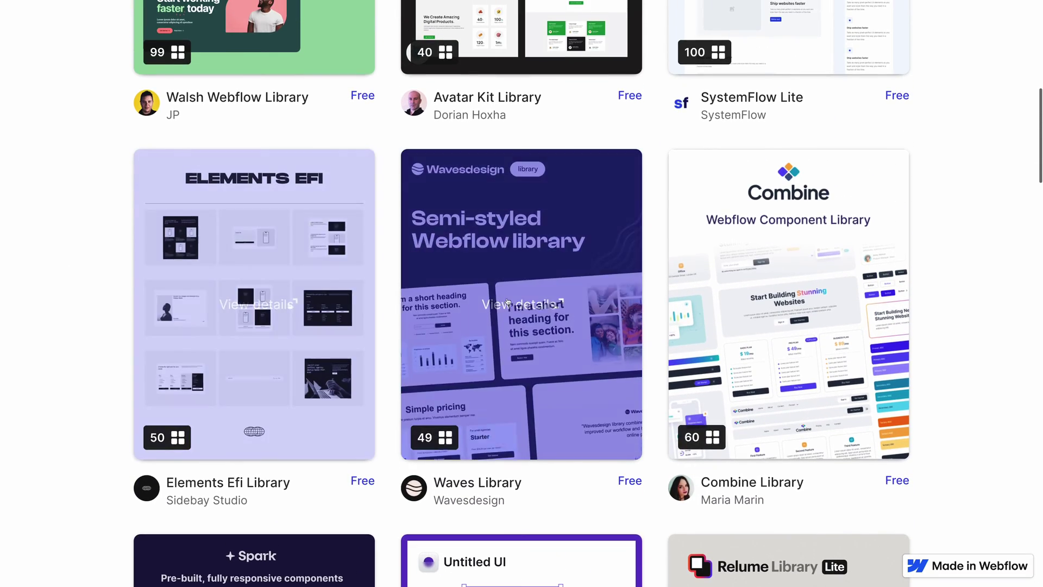
Step: Open the Waves Library details, then scroll the Style panel sections toward Style Selectors
{"action": "left_click", "coordinate": [508, 301]}
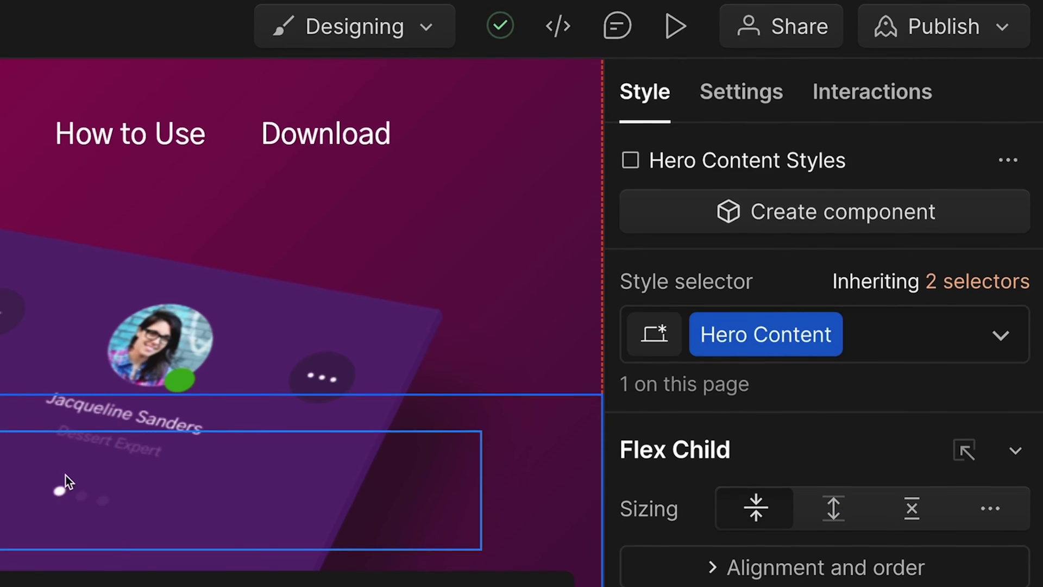
{"action": "scroll", "coordinate": [663, 489], "scroll_direction": "down", "scroll_amount": 10}
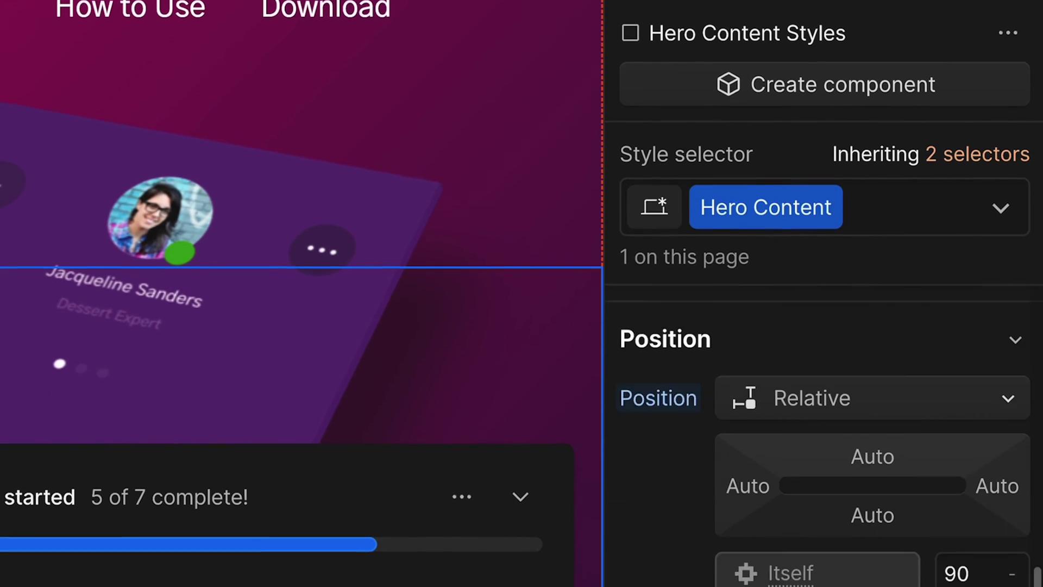
{"action": "scroll", "coordinate": [663, 505], "scroll_direction": "down", "scroll_amount": 15}
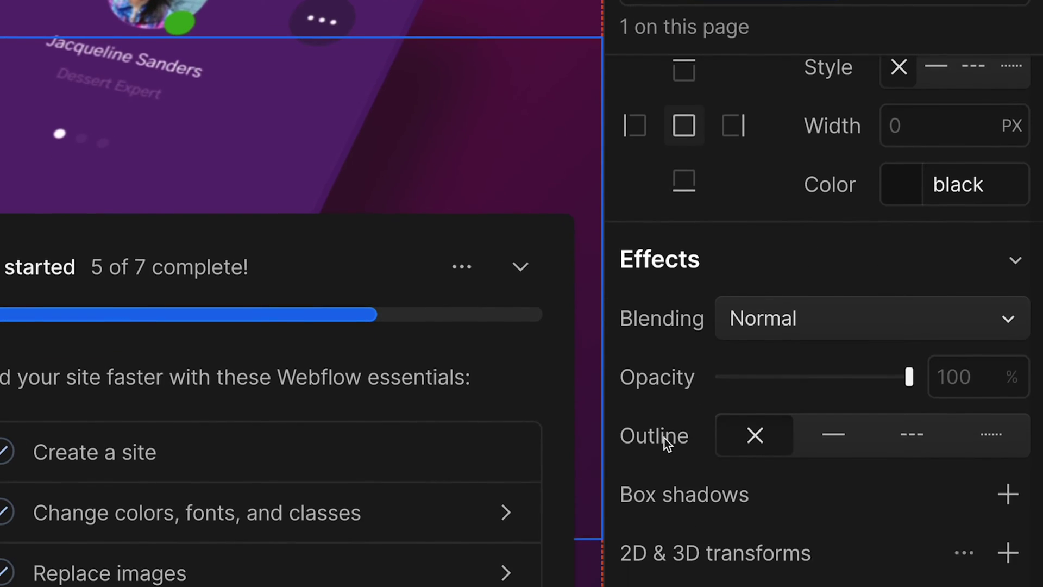
{"action": "scroll", "coordinate": [683, 529], "scroll_direction": "up", "scroll_amount": 15}
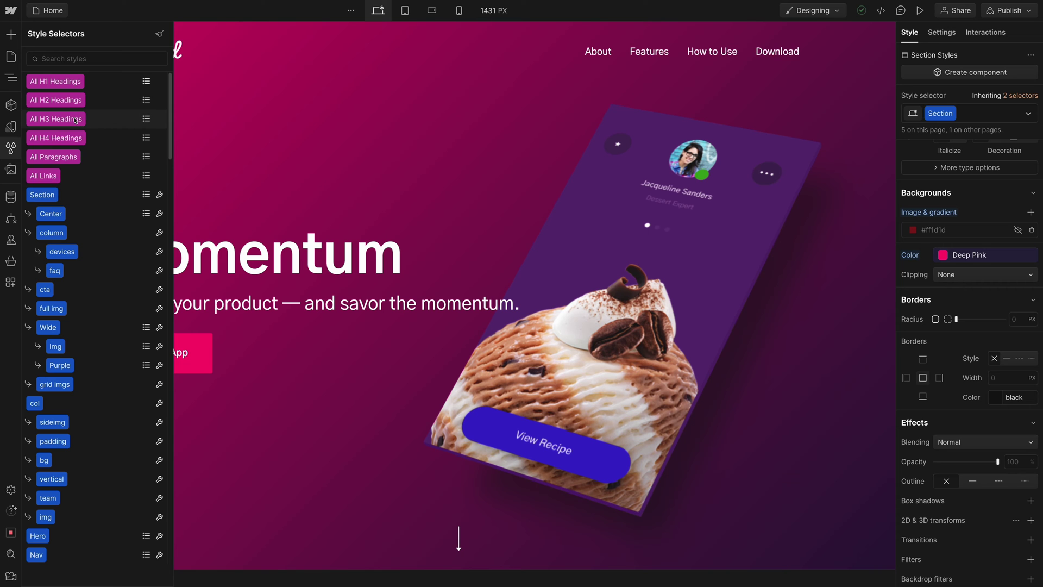
{"action": "mouse_move", "coordinate": [76, 120]}
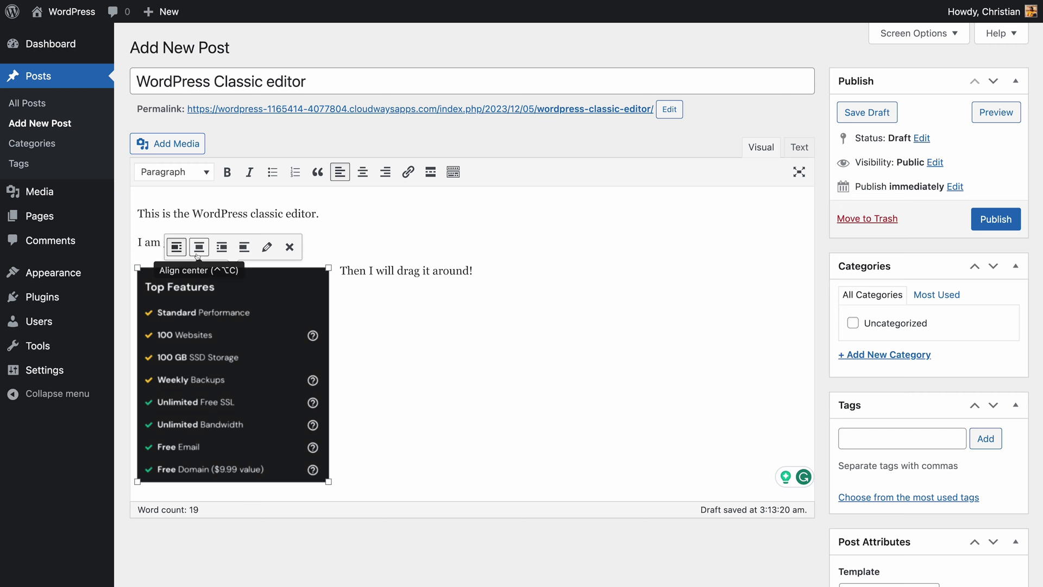
Step: Try centring the WordPress image, remove its alignment, and drag it before the second sentence
{"action": "left_click", "coordinate": [199, 248]}
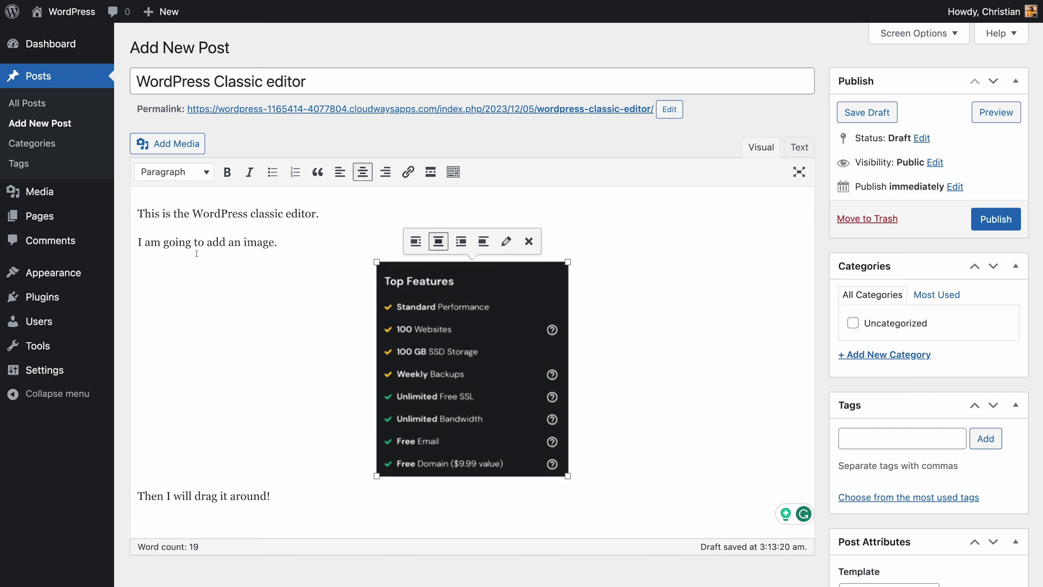
{"action": "left_click", "coordinate": [485, 246]}
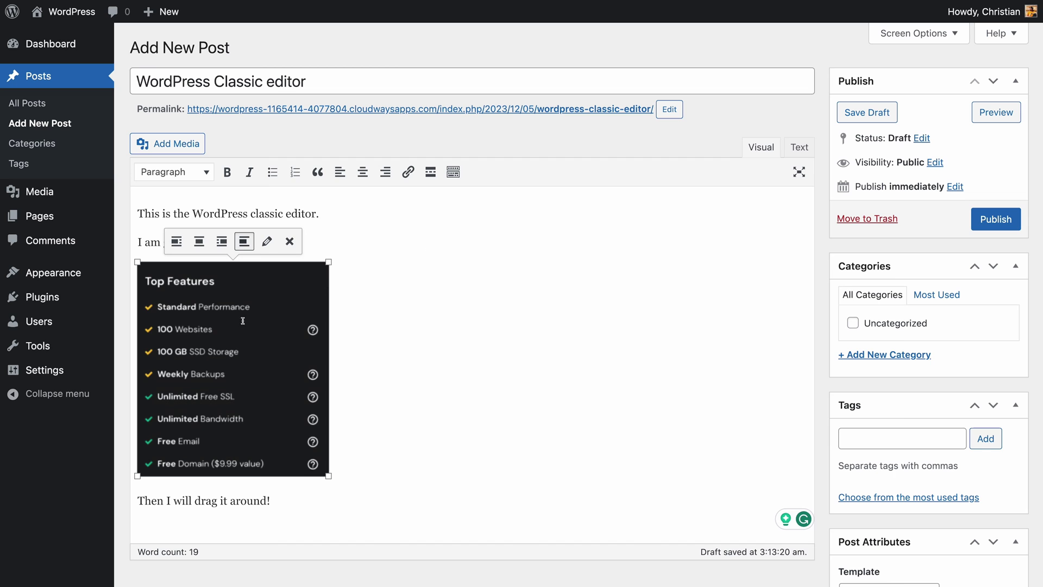
{"action": "left_click_drag", "start_coordinate": [206, 334], "coordinate": [151, 225]}
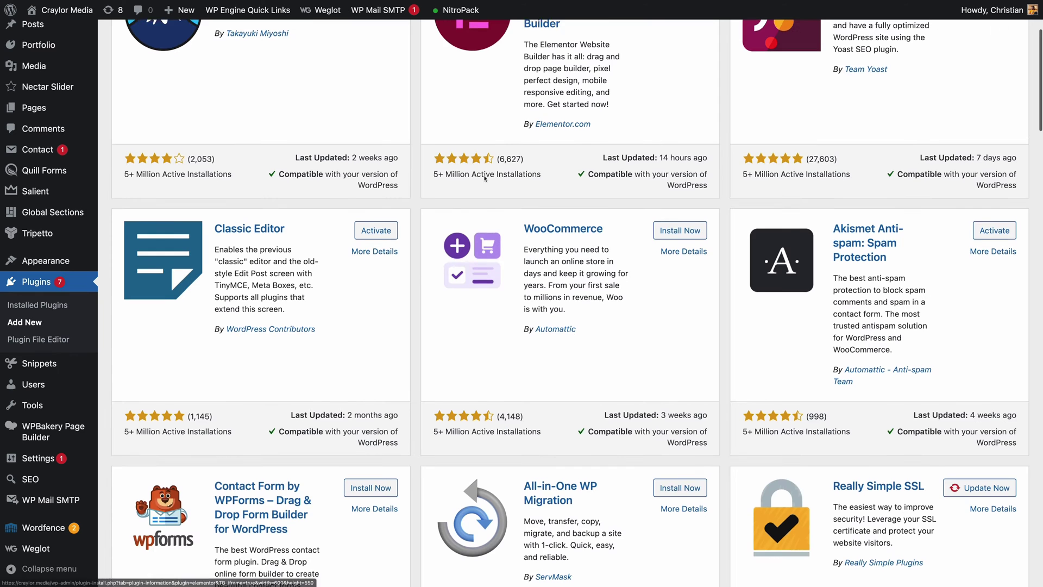
{"action": "scroll", "coordinate": [485, 178], "scroll_direction": "down", "scroll_amount": 3}
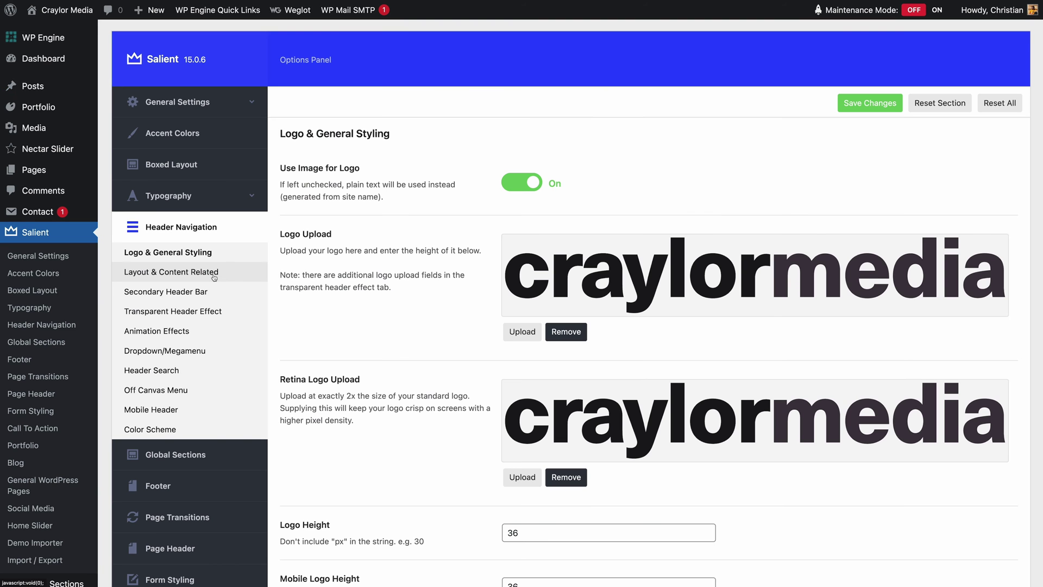
Step: Expand Salient's header settings down to Animation Effects, then pick Blue Violet in Webflow
{"action": "left_click", "coordinate": [173, 271]}
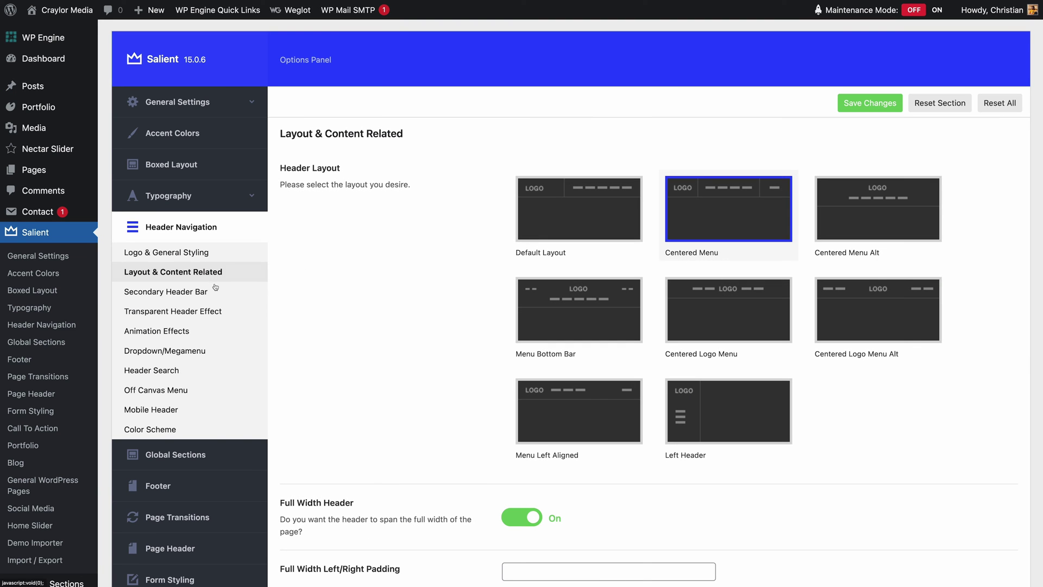
{"action": "left_click", "coordinate": [217, 294]}
{"action": "left_click", "coordinate": [220, 308]}
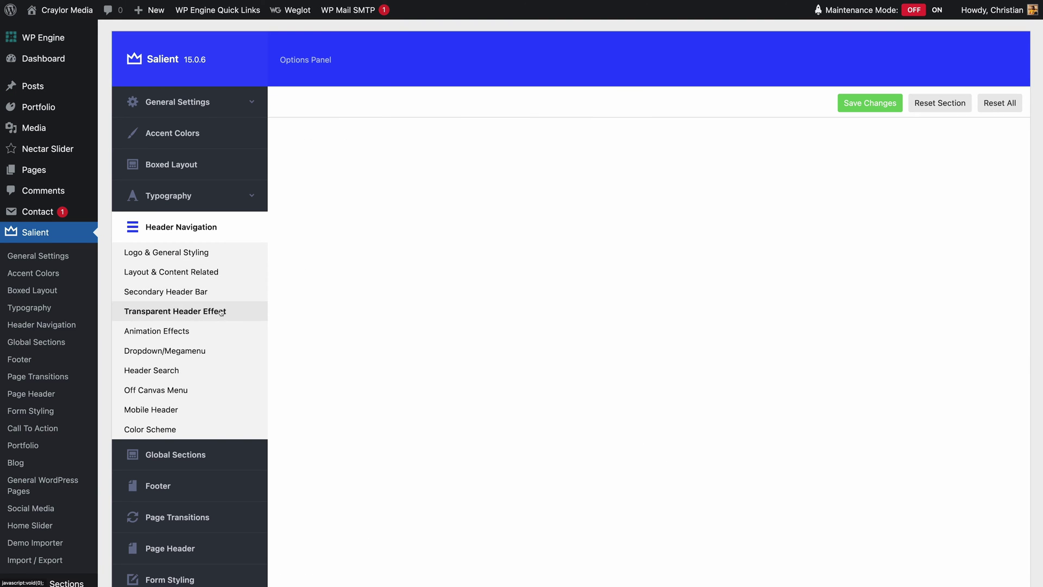
{"action": "left_click", "coordinate": [229, 331]}
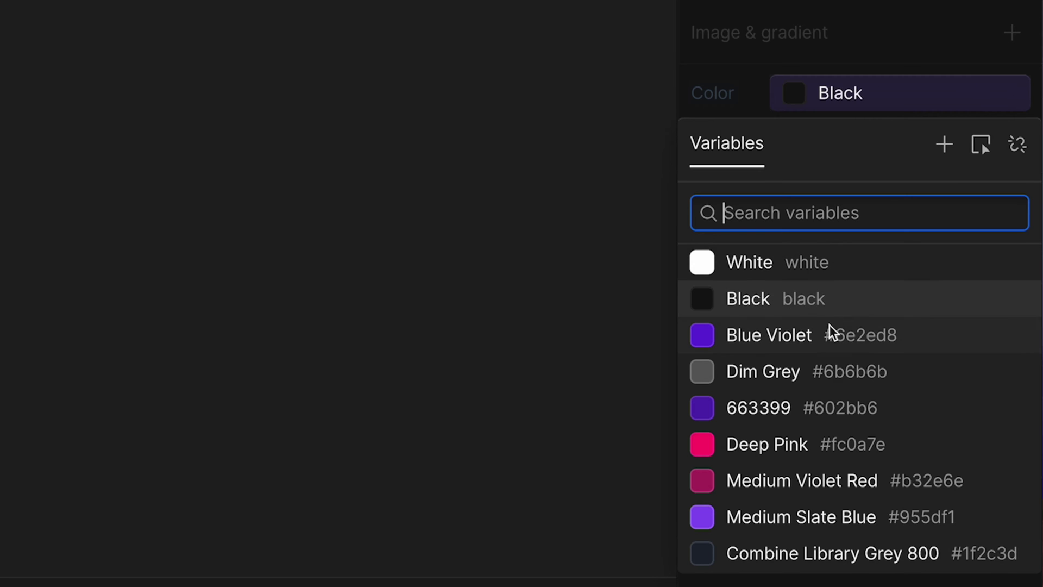
{"action": "left_click", "coordinate": [830, 336]}
Step: Cycle the button background through Dim Grey, 663399, Deep Pink and others, ending on Combine Library Grey 800
{"action": "left_click", "coordinate": [818, 310]}
{"action": "left_click", "coordinate": [828, 371]}
{"action": "left_click", "coordinate": [815, 409]}
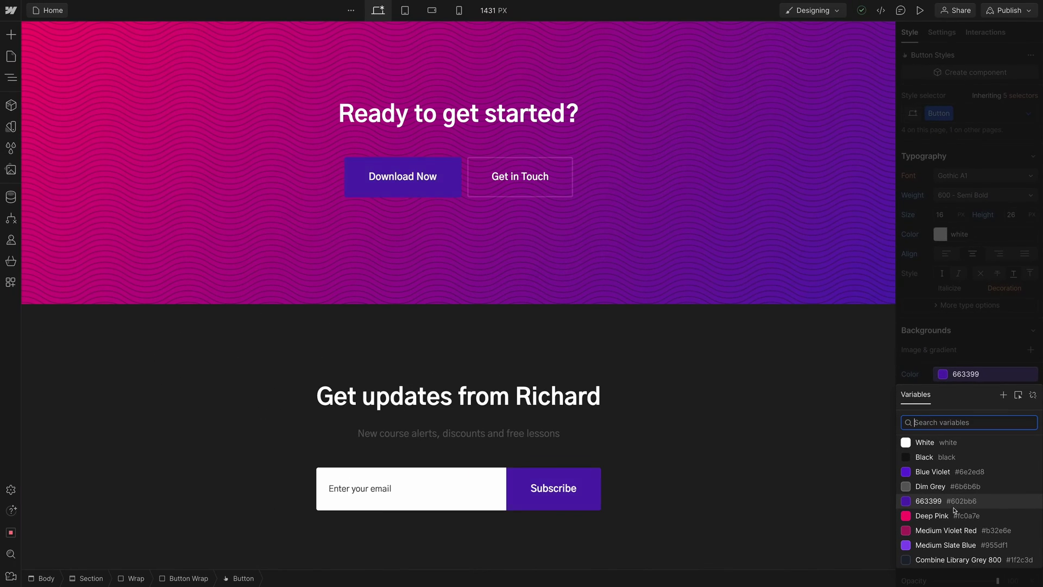
{"action": "left_click", "coordinate": [954, 514]}
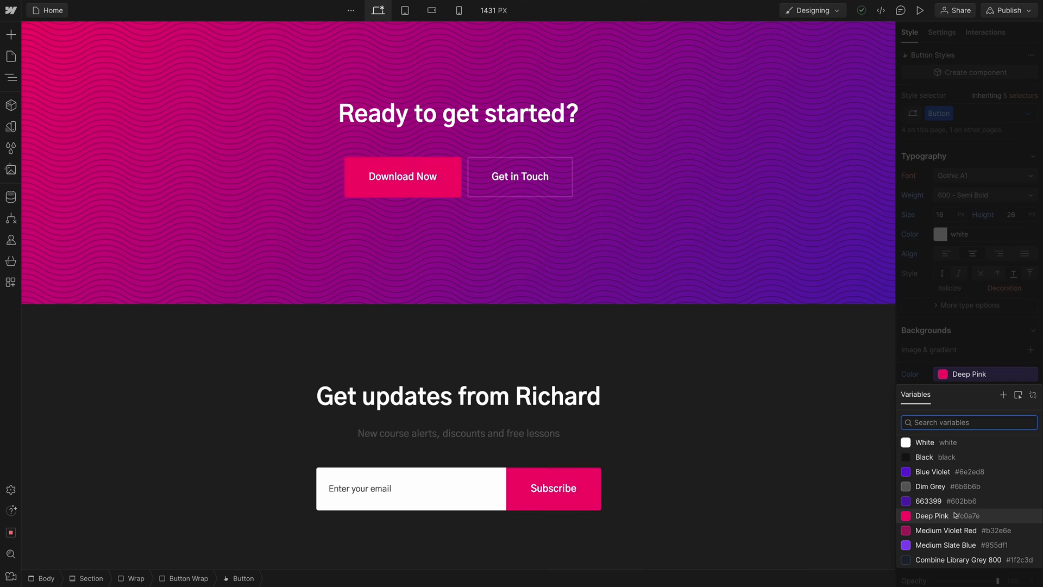
{"action": "left_click", "coordinate": [955, 528]}
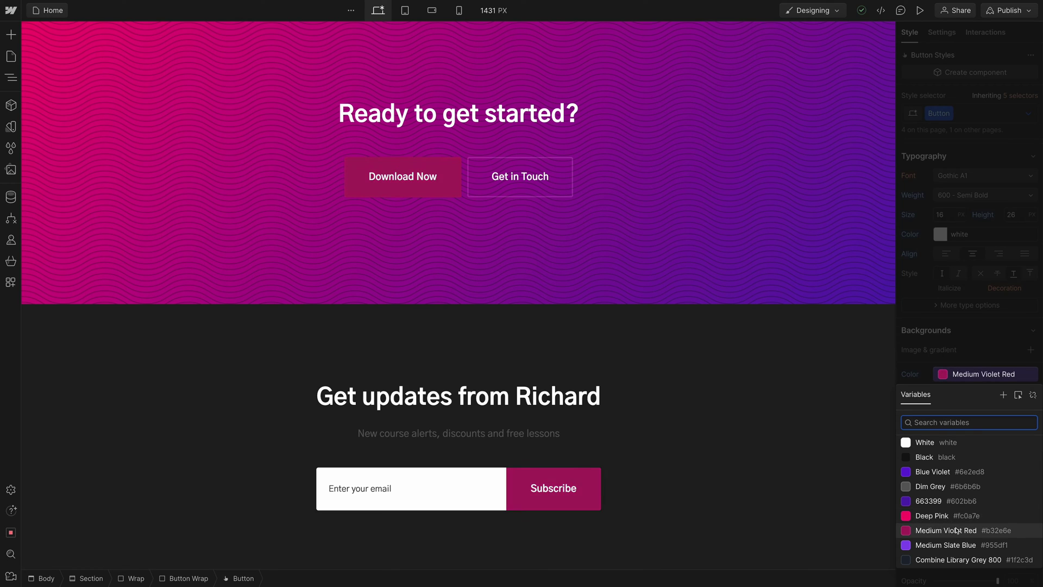
{"action": "left_click", "coordinate": [957, 544]}
{"action": "left_click", "coordinate": [958, 558]}
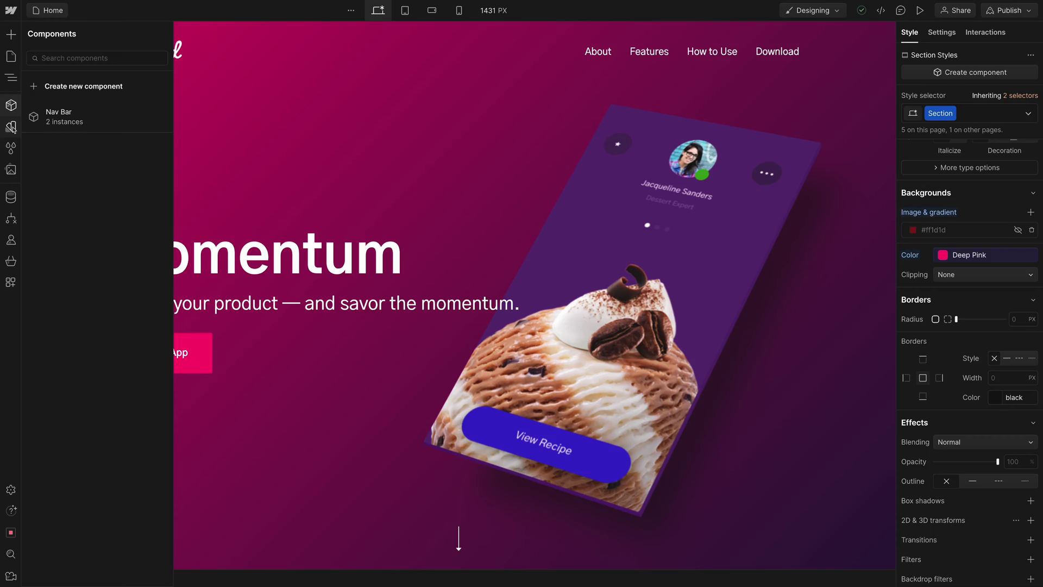
{"action": "left_click", "coordinate": [11, 127]}
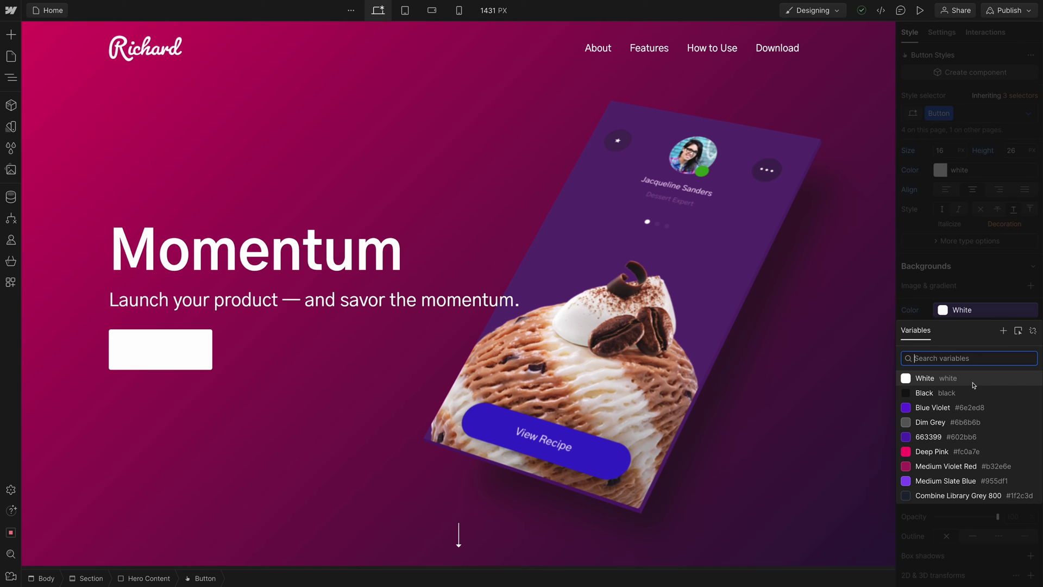
Step: Make the Get the App button Dim Grey and adjust the feature text colour in the picker
{"action": "left_click", "coordinate": [992, 408]}
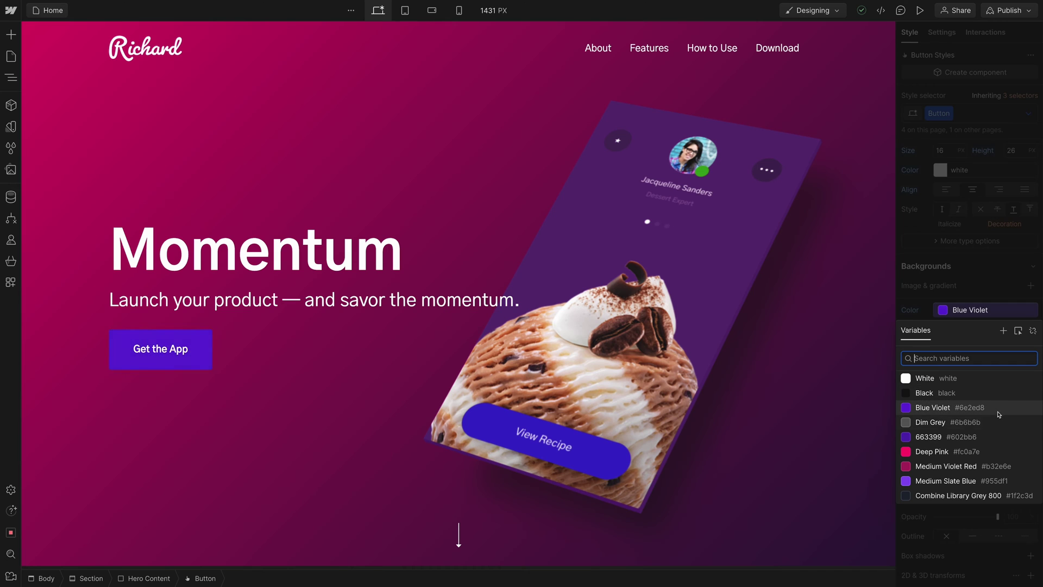
{"action": "left_click", "coordinate": [1001, 422]}
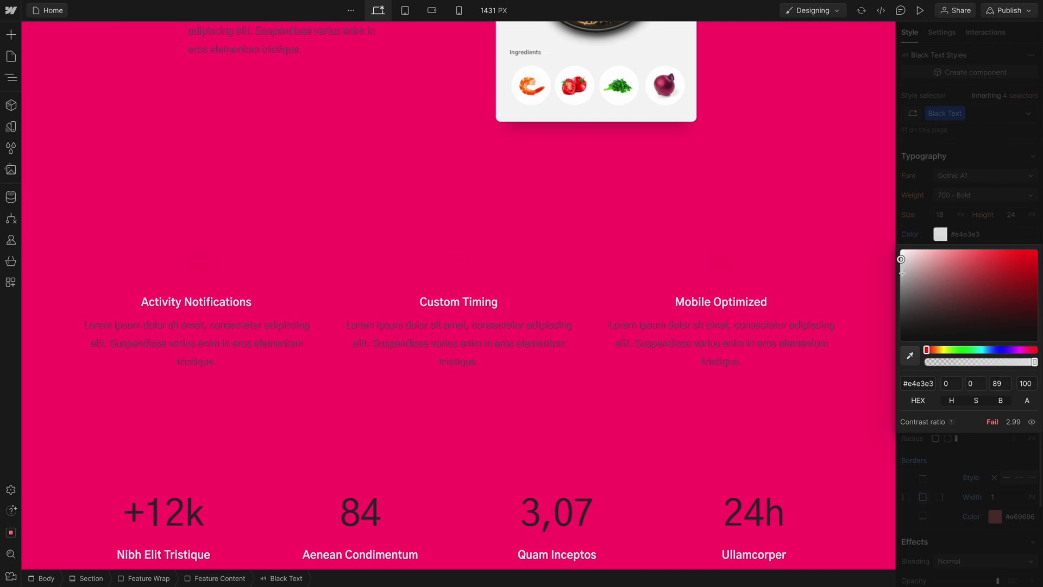
{"action": "left_click_drag", "start_coordinate": [903, 258], "coordinate": [1025, 323]}
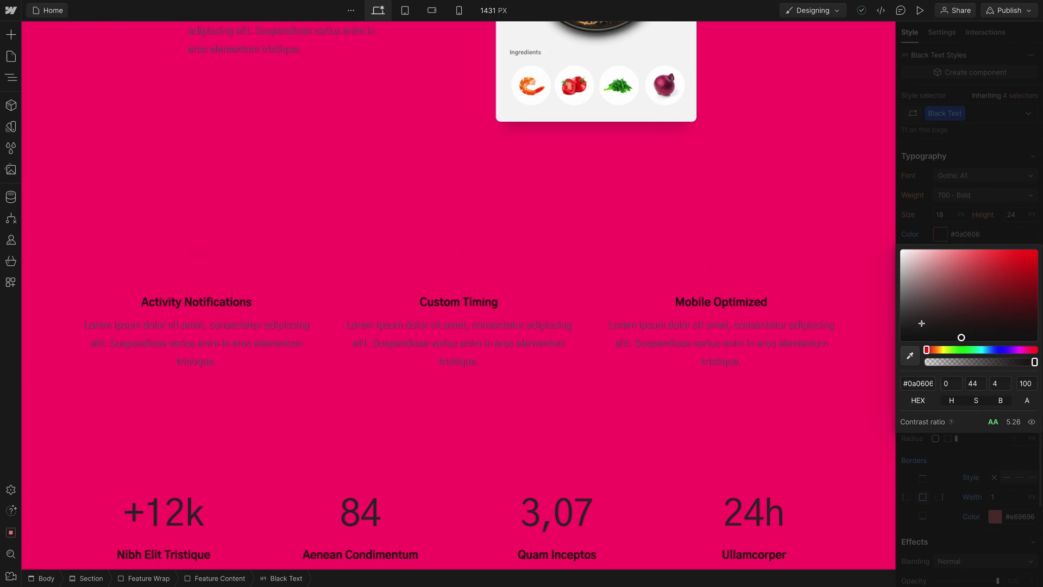
{"action": "left_click_drag", "start_coordinate": [921, 323], "coordinate": [870, 228]}
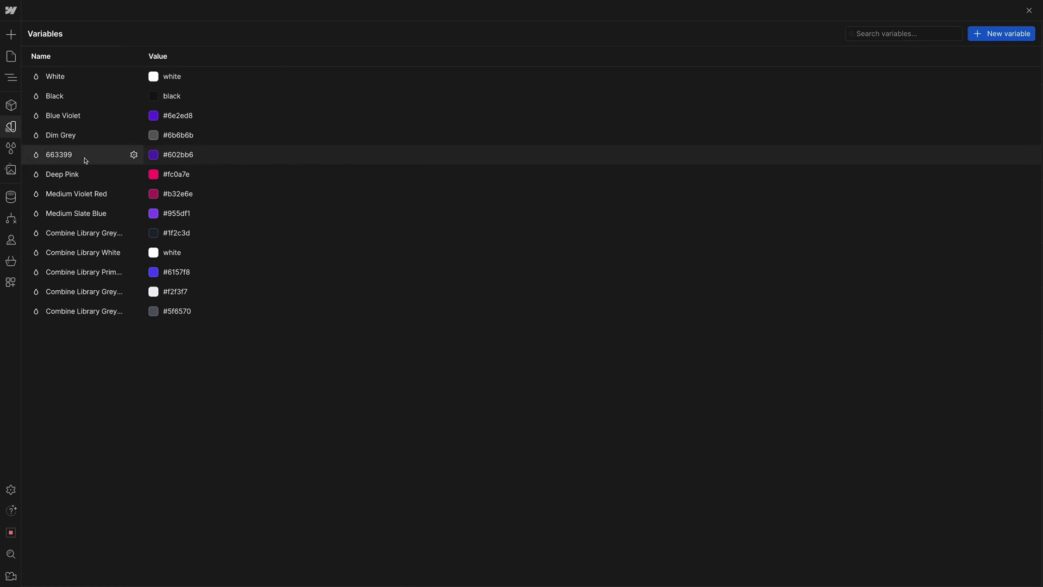
Step: Open the site style selectors list and preview entries starting from All H1 Headings
{"action": "left_click", "coordinate": [11, 149]}
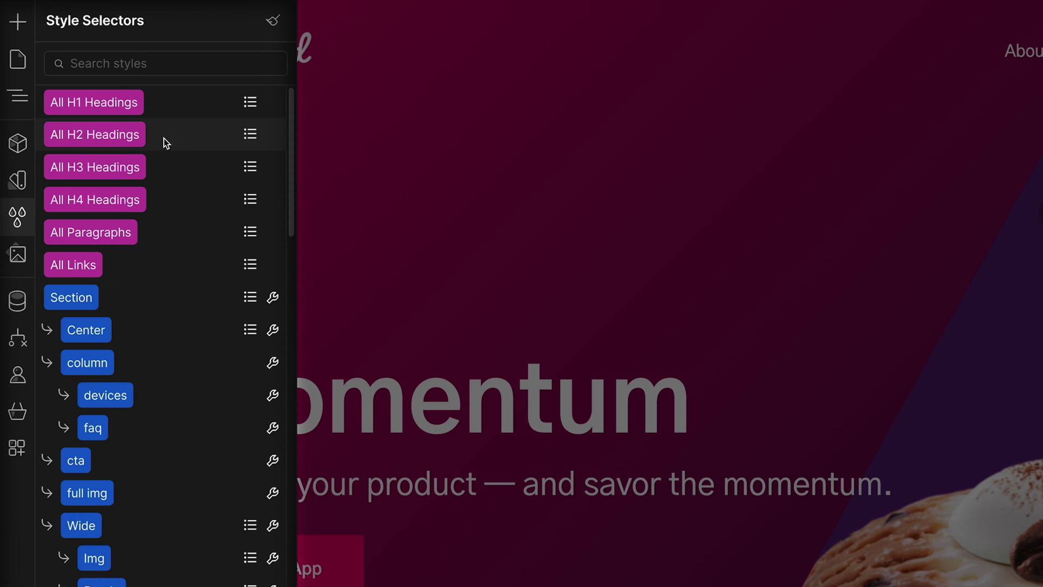
{"action": "mouse_move", "coordinate": [136, 143]}
{"action": "mouse_move", "coordinate": [126, 165]}
{"action": "mouse_move", "coordinate": [123, 191]}
{"action": "mouse_move", "coordinate": [115, 220]}
{"action": "mouse_move", "coordinate": [95, 236]}
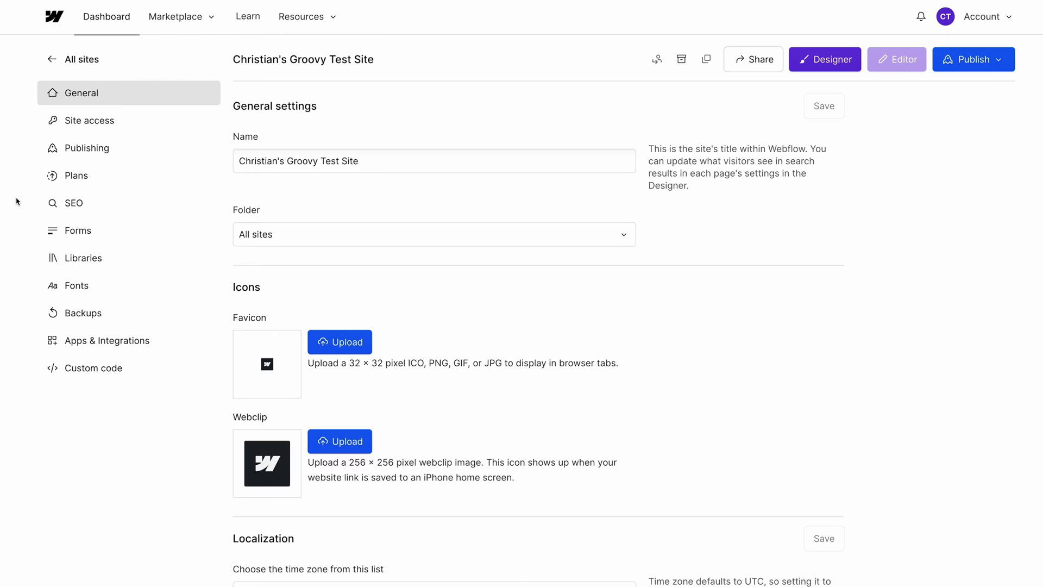
Step: Check the site's Custom code settings, then revisit the style selector previews
{"action": "left_click", "coordinate": [122, 370]}
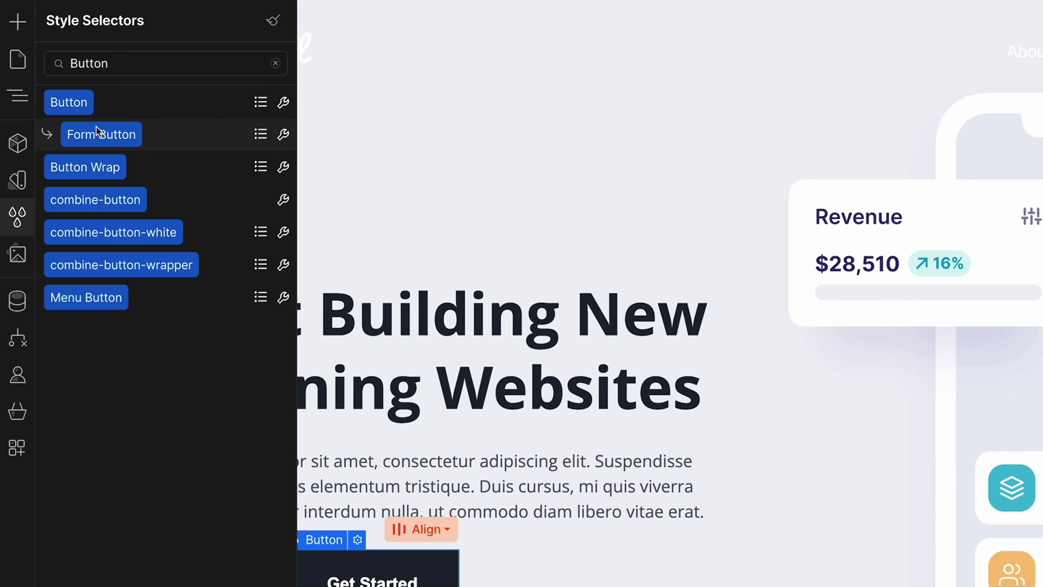
{"action": "mouse_move", "coordinate": [103, 135]}
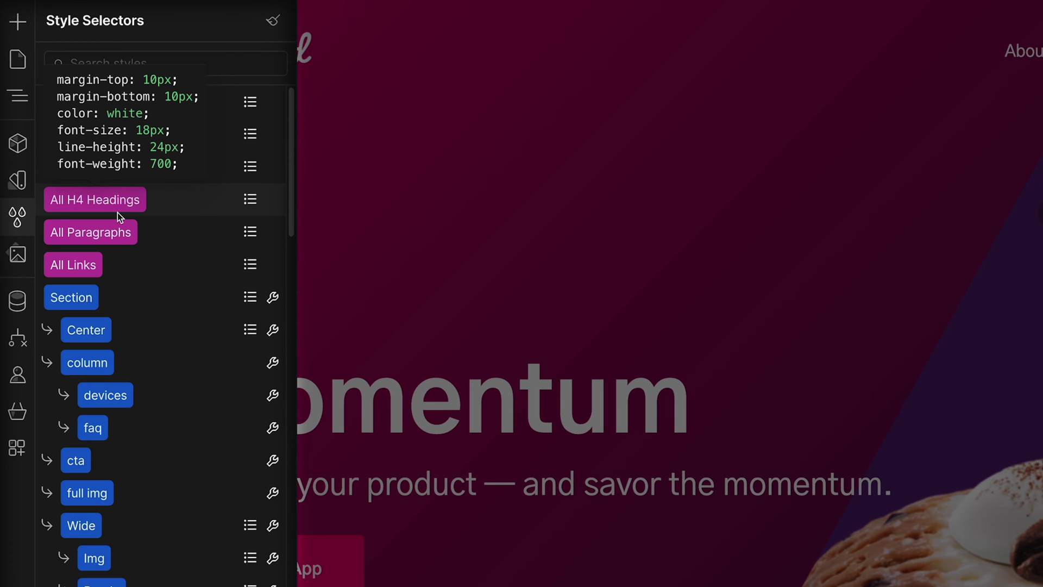
{"action": "mouse_move", "coordinate": [115, 219]}
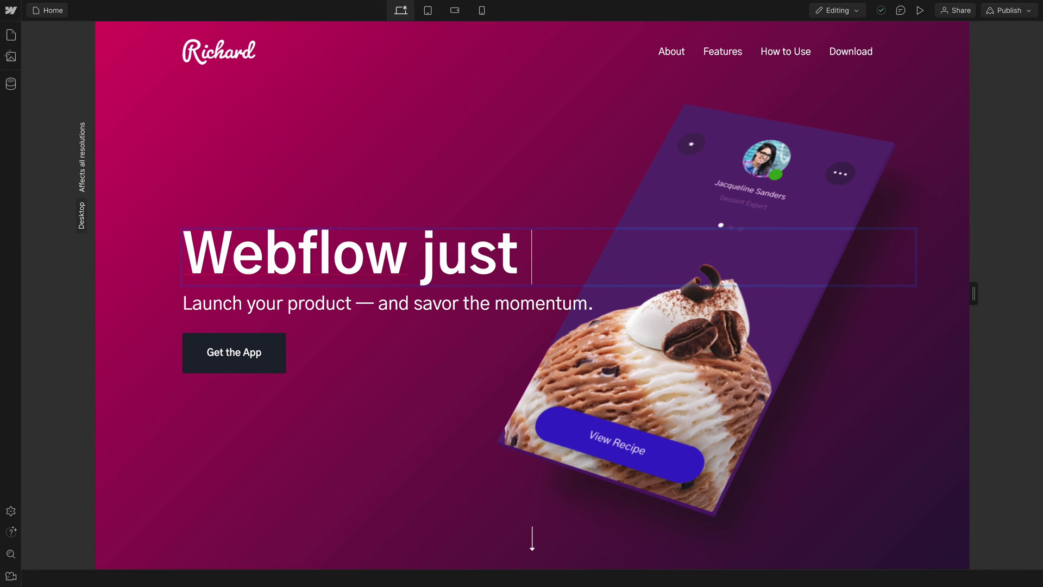
Step: Finish retyping the hero heading and inspect the Get the App button's link settings
{"action": "type", "text": "edit!"}
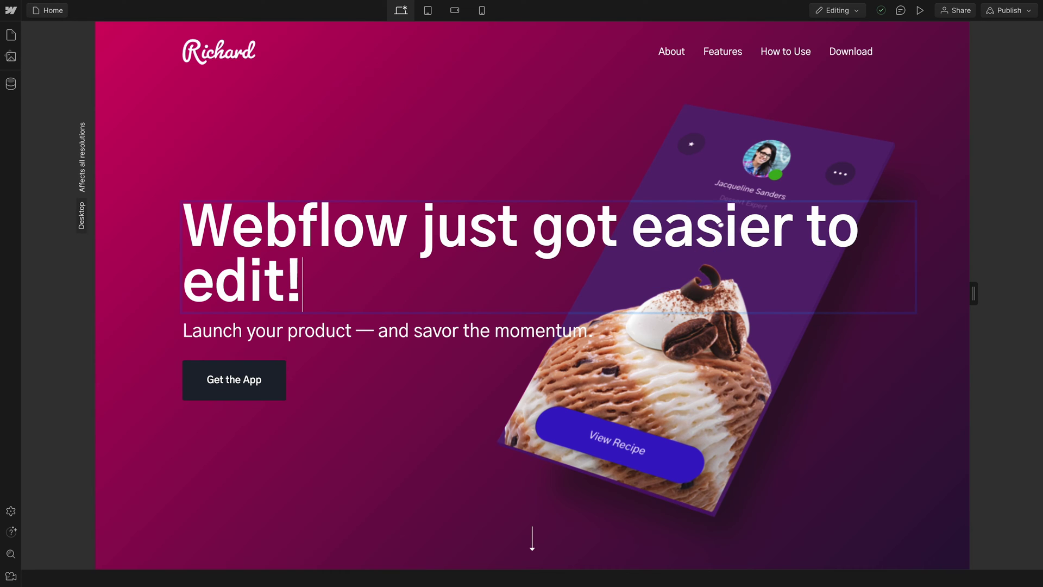
{"action": "left_click", "coordinate": [278, 379]}
{"action": "left_click", "coordinate": [211, 348]}
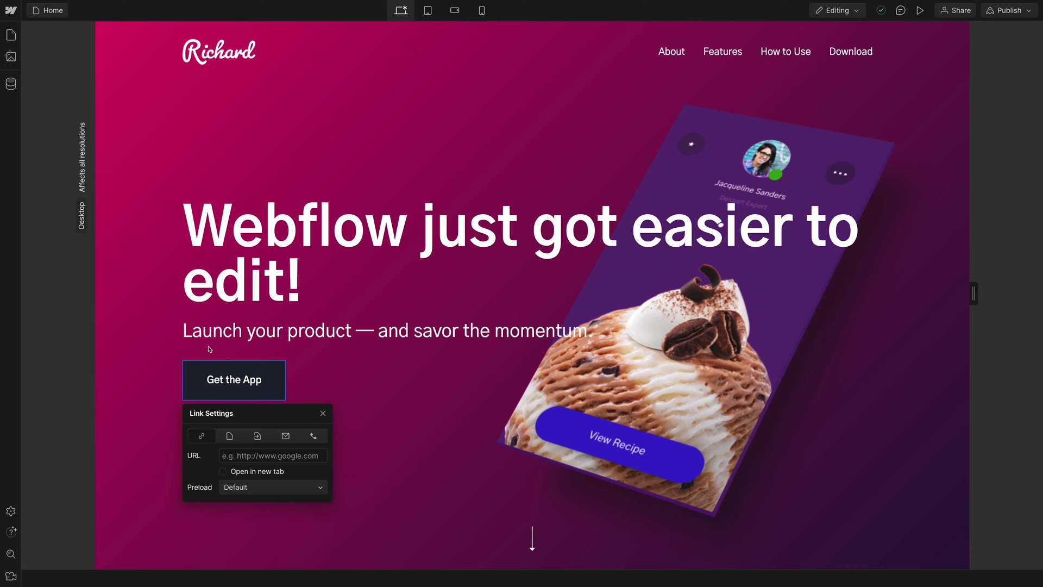
{"action": "left_click", "coordinate": [353, 400]}
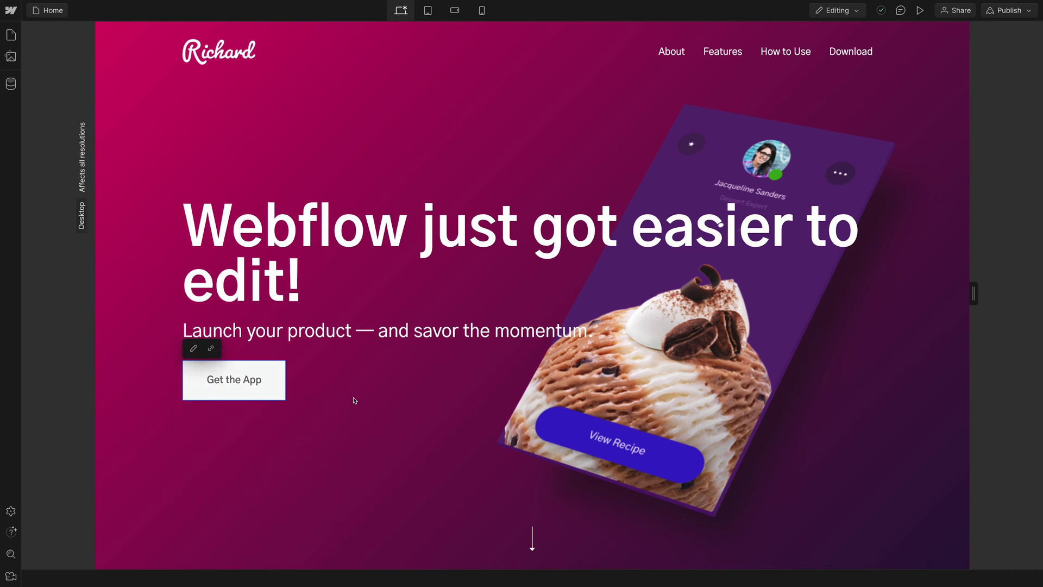
Step: Select the pink section's 'Cay sociis nato que penatibus et' heading and view the hero settings
{"action": "scroll", "coordinate": [403, 401], "scroll_direction": "down", "scroll_amount": 3}
{"action": "scroll", "coordinate": [429, 325], "scroll_direction": "down", "scroll_amount": 10}
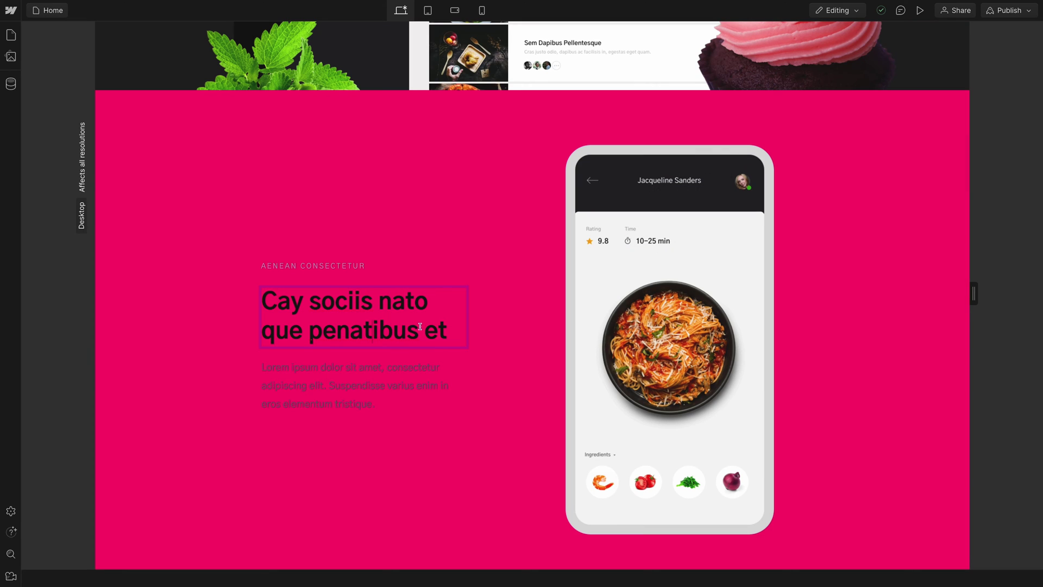
{"action": "left_click_drag", "start_coordinate": [447, 326], "coordinate": [259, 295]}
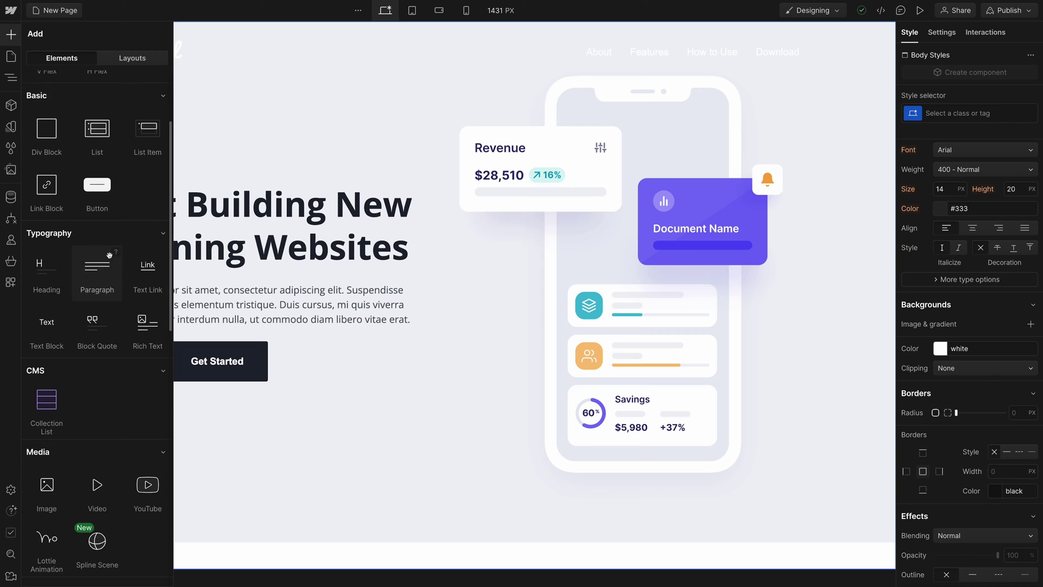
{"action": "scroll", "coordinate": [120, 311], "scroll_direction": "down", "scroll_amount": 3}
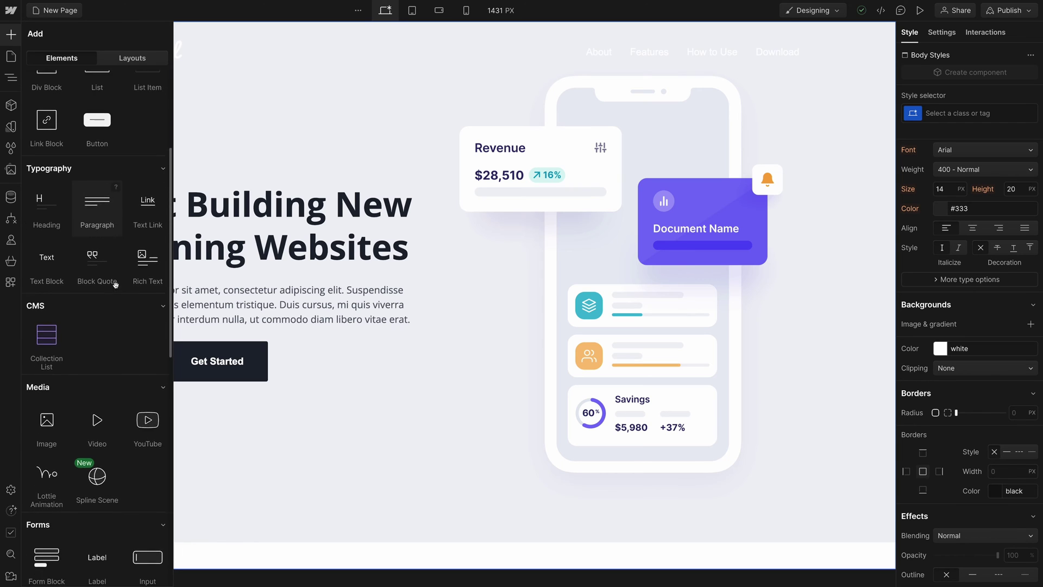
{"action": "scroll", "coordinate": [120, 310], "scroll_direction": "down", "scroll_amount": 5}
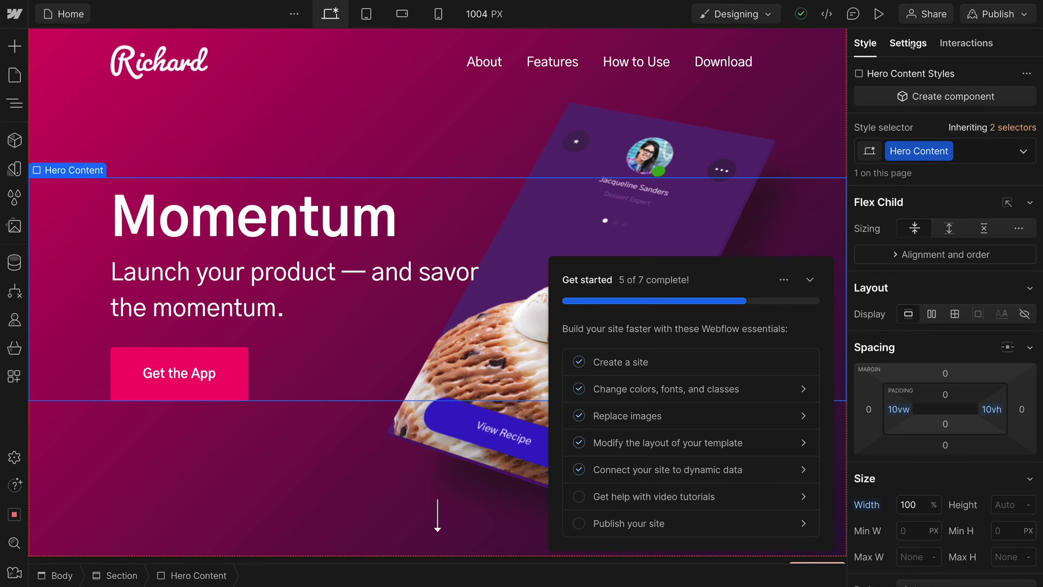
{"action": "left_click", "coordinate": [912, 46]}
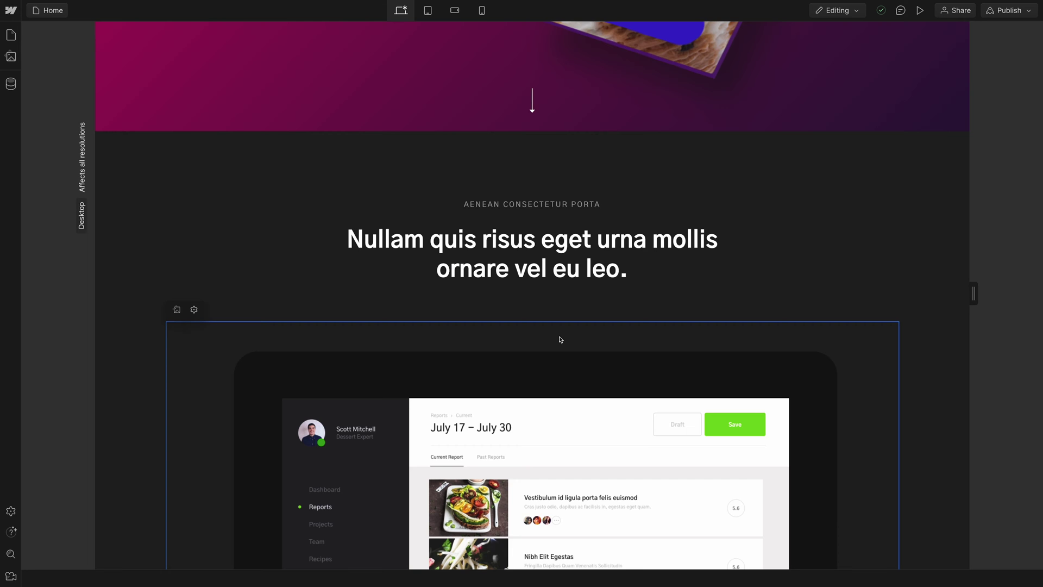
{"action": "scroll", "coordinate": [549, 337], "scroll_direction": "down", "scroll_amount": 8}
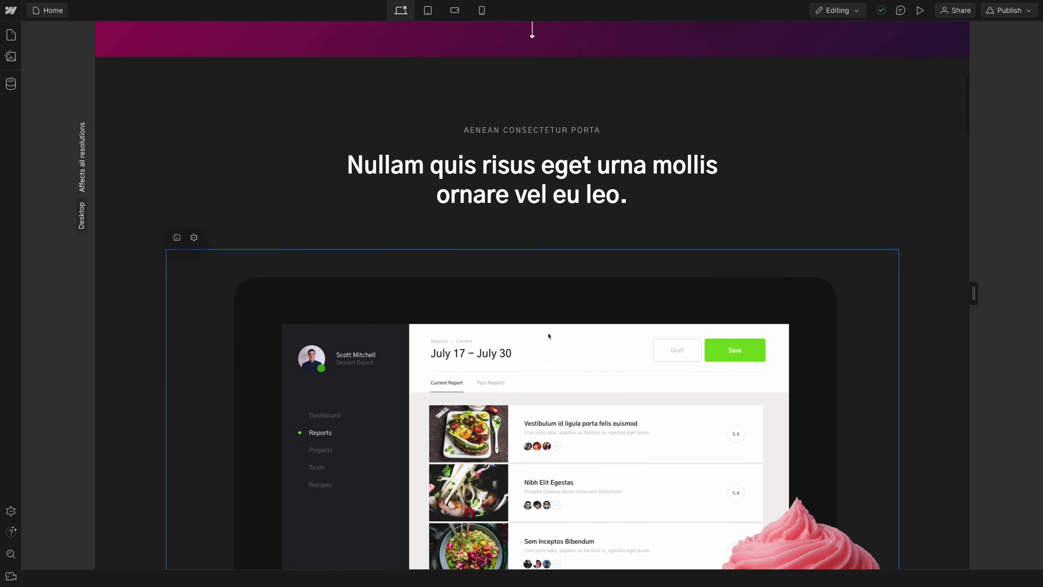
{"action": "scroll", "coordinate": [534, 352], "scroll_direction": "down", "scroll_amount": 1}
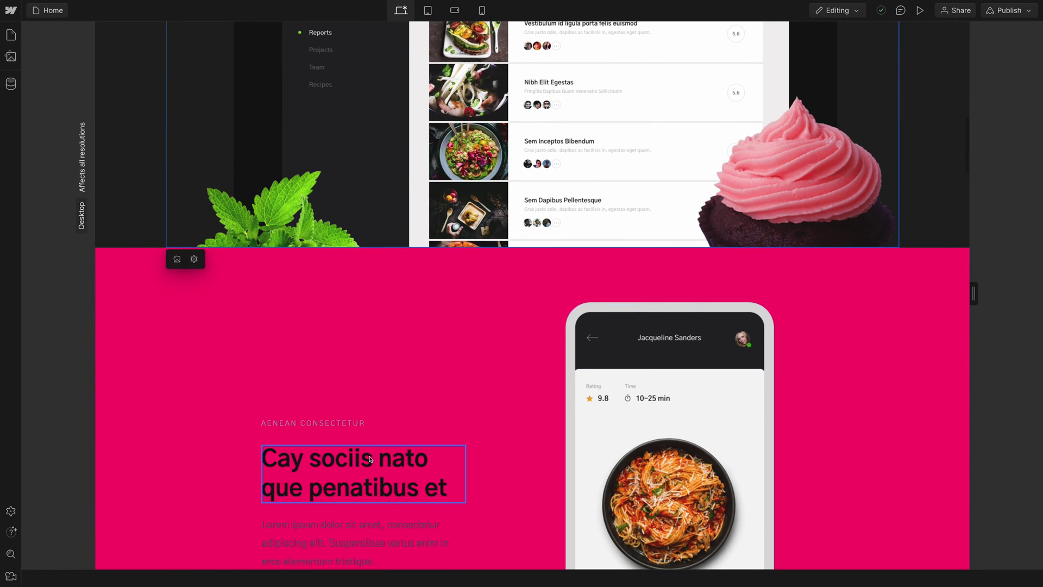
{"action": "scroll", "coordinate": [370, 459], "scroll_direction": "down", "scroll_amount": 5}
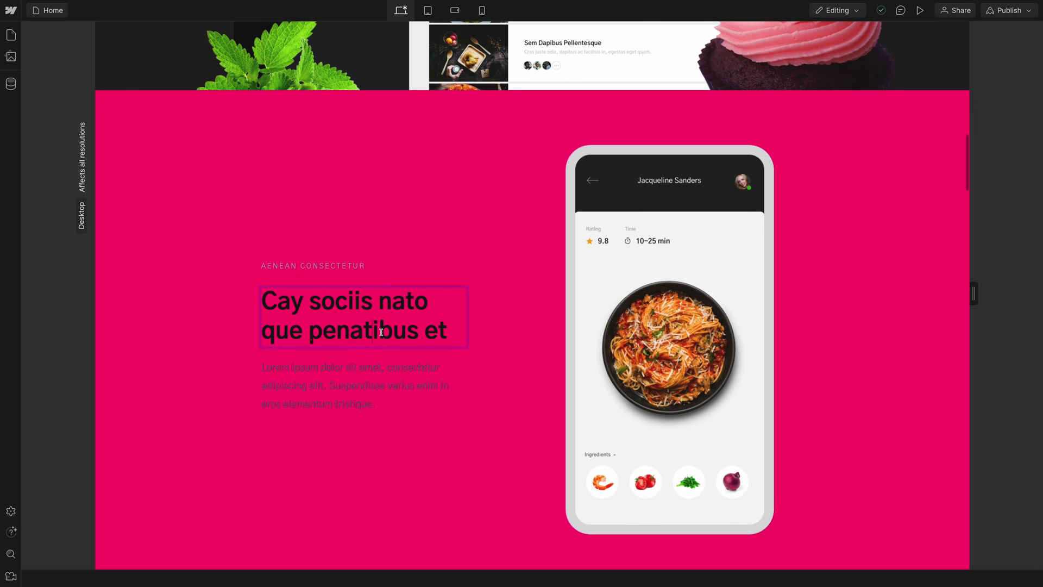
{"action": "left_click_drag", "start_coordinate": [444, 326], "coordinate": [255, 292]}
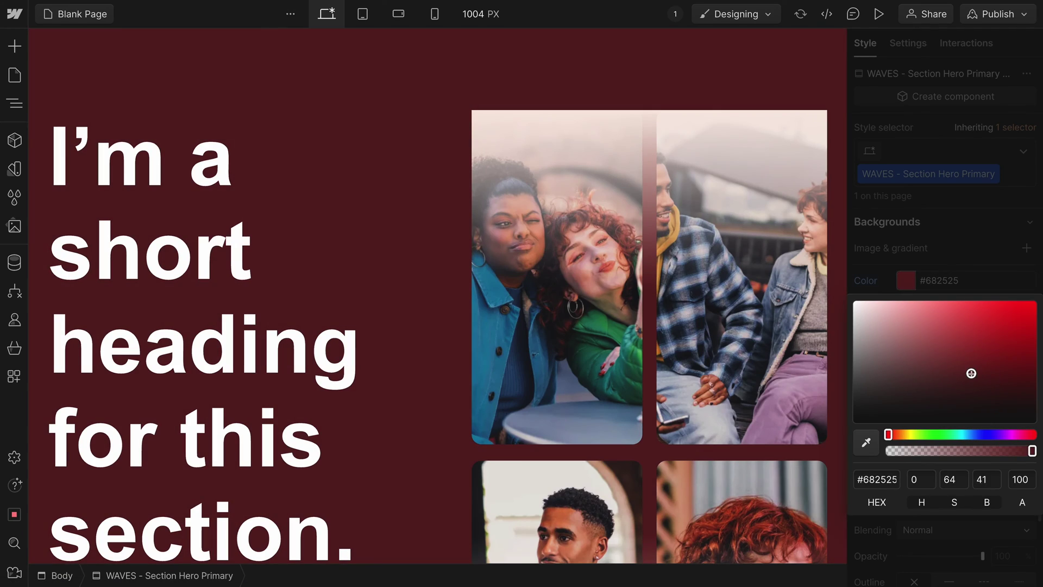
Step: Scroll down and centre the Top Features image below the text
{"action": "scroll", "coordinate": [387, 128], "scroll_direction": "down", "scroll_amount": 1}
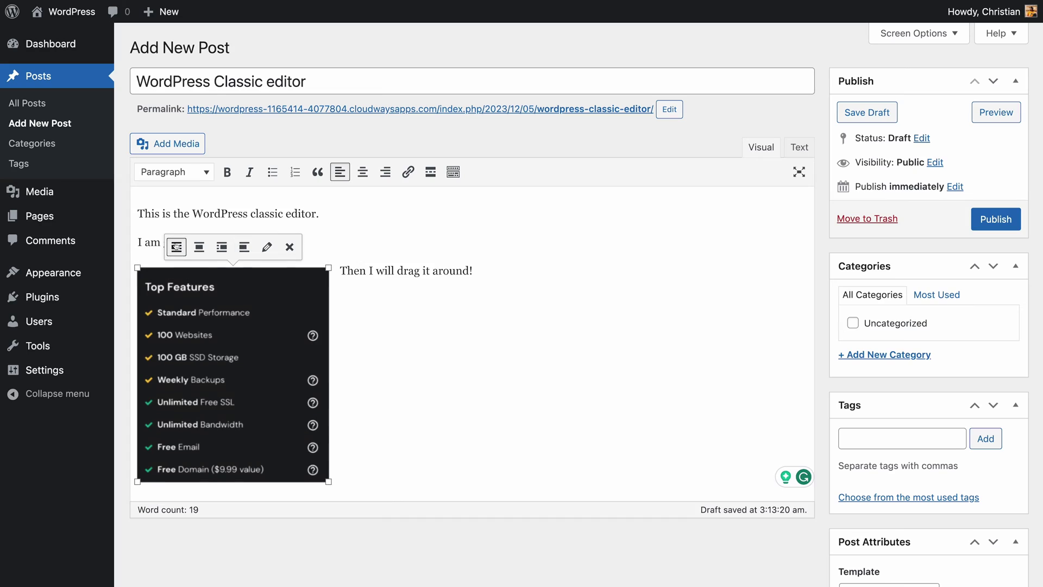
{"action": "left_click", "coordinate": [199, 247]}
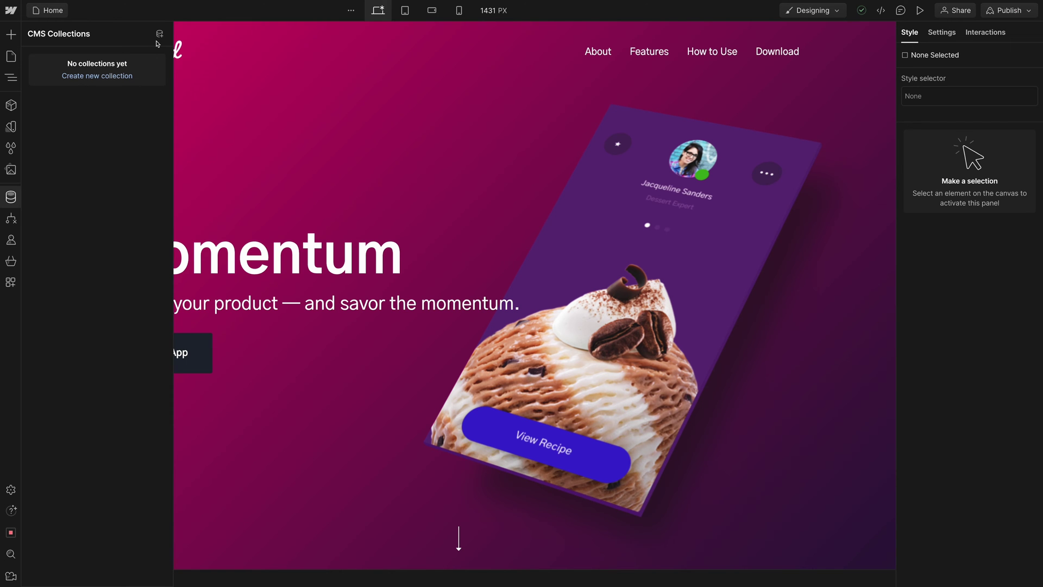
Step: Start a new CMS collection based on the Blog Posts template
{"action": "left_click", "coordinate": [160, 35]}
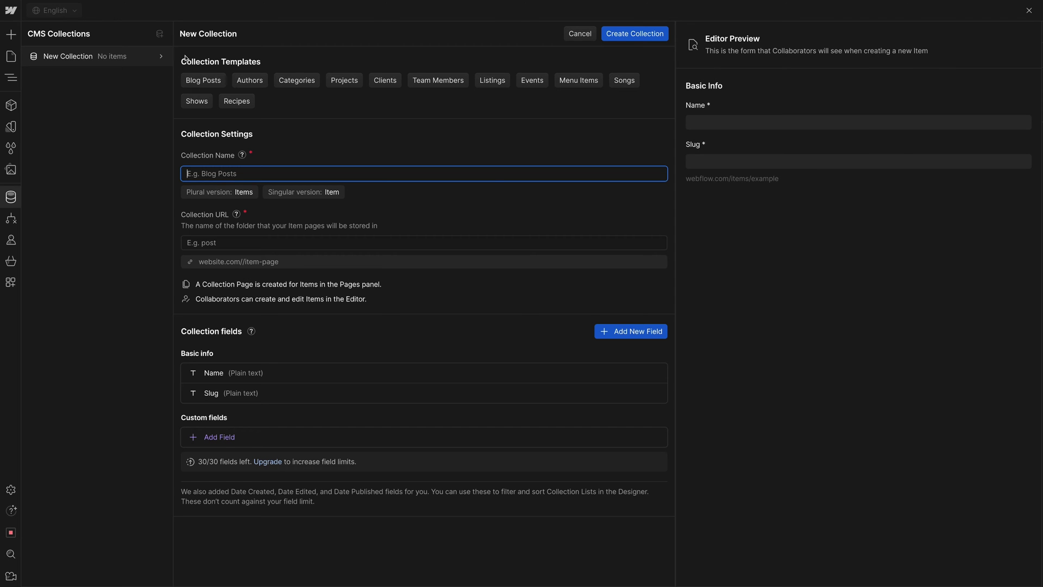
{"action": "left_click", "coordinate": [217, 82]}
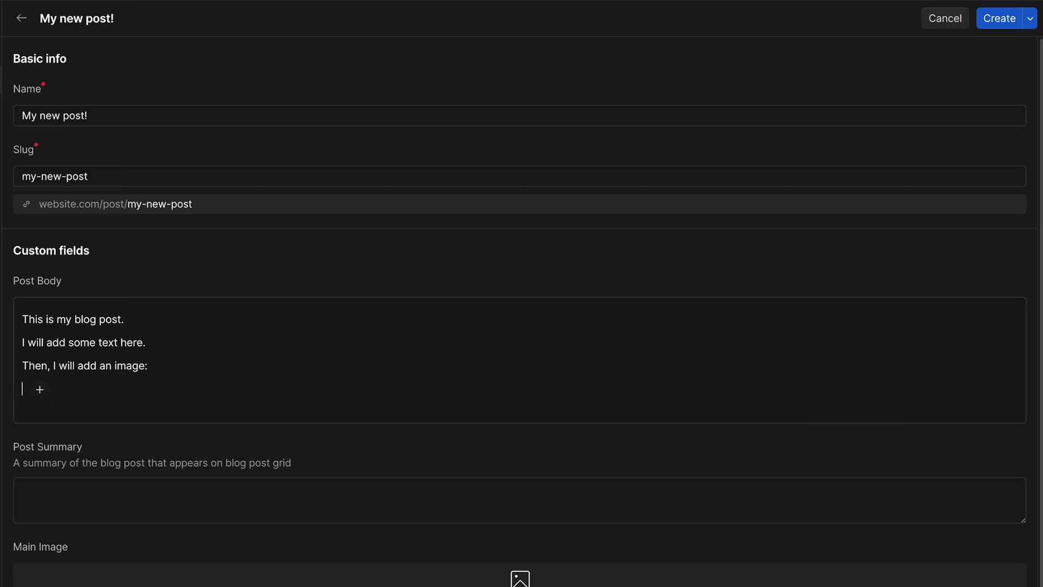
Step: Paste a screenshot into the post body, make the first line H1, and move the image left
{"action": "key", "text": "ctrl+v"}
{"action": "left_click_drag", "start_coordinate": [425, 505], "coordinate": [317, 482]}
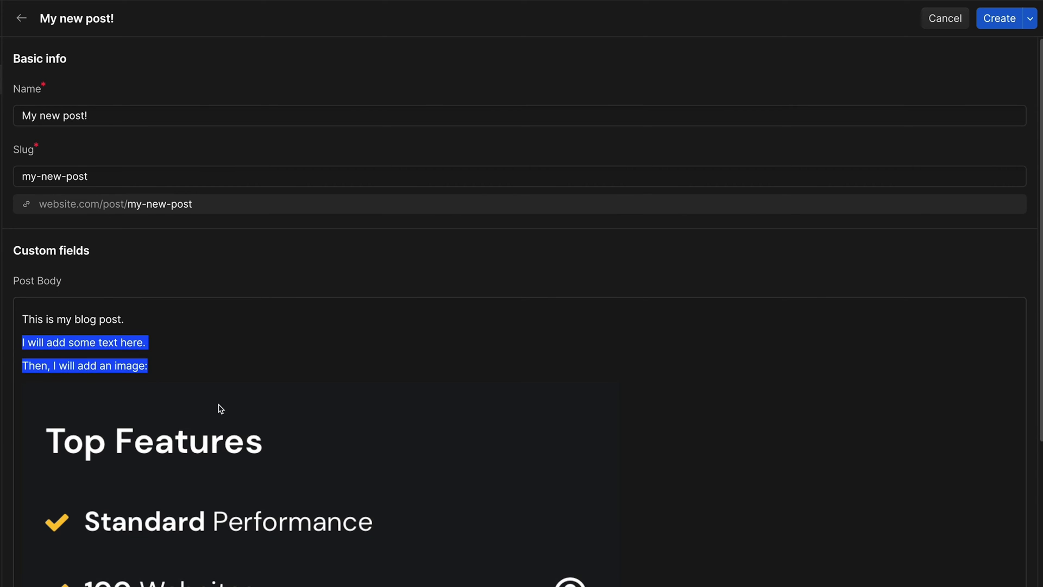
{"action": "left_click", "coordinate": [124, 368]}
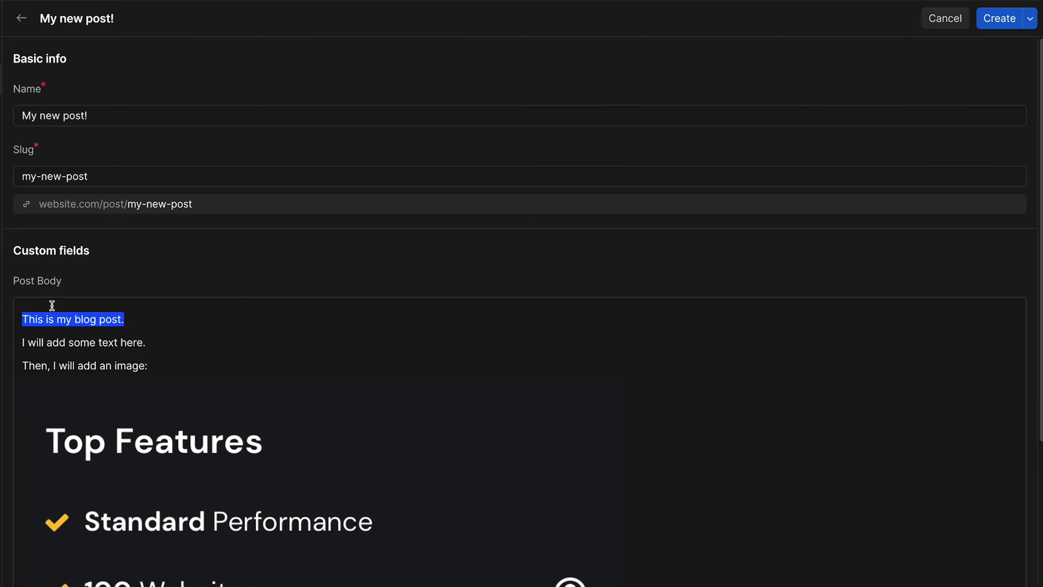
{"action": "left_click", "coordinate": [187, 297]}
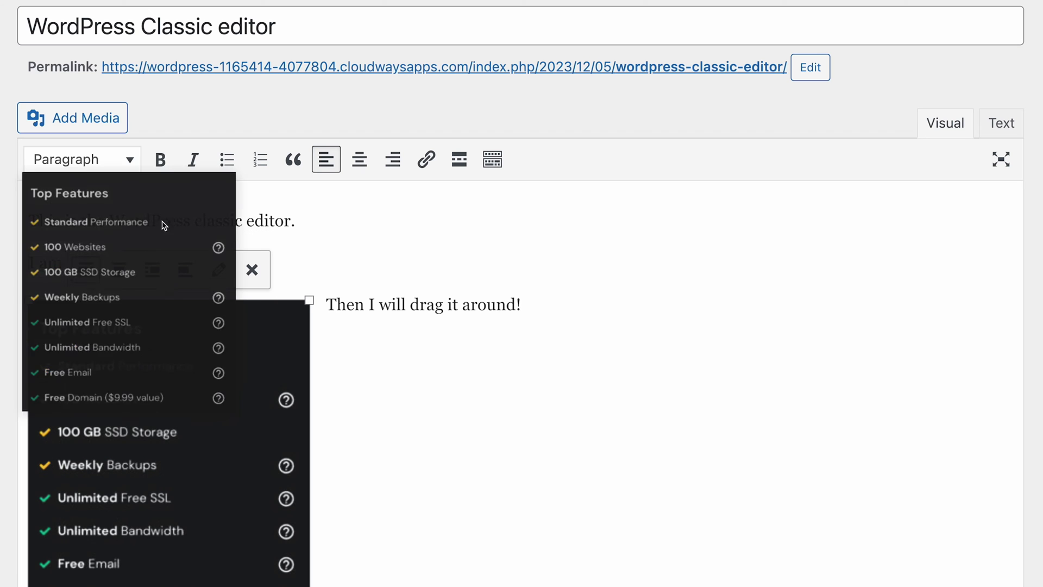
{"action": "left_click_drag", "start_coordinate": [226, 223], "coordinate": [34, 223]}
Step: Move the Top Features img tag onto its own line below the text in the Text view
{"action": "left_click", "coordinate": [534, 326]}
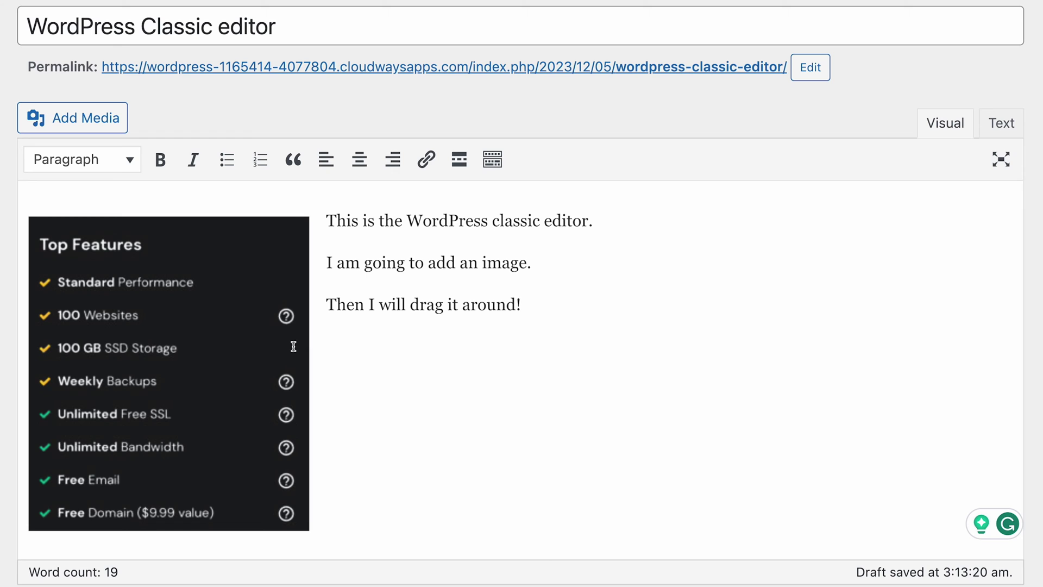
{"action": "left_click", "coordinate": [995, 127]}
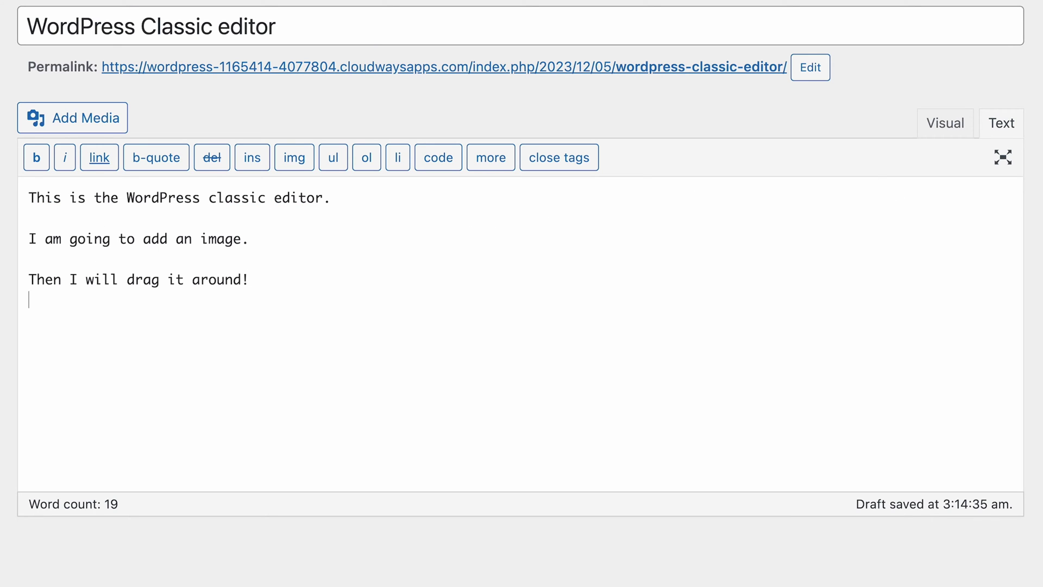
{"action": "type", "text": "<img class=\"size-medium wp-image-10 alignleft\" src=\"https://wordpress-1165414-4077804.cloudwaysapps.com/wp-content/uploads/2023/12/IMG_5205-268x300.jpg\" alt=\"\" width=\"268\" height=\"300\" />"}
{"action": "left_click", "coordinate": [925, 133]}
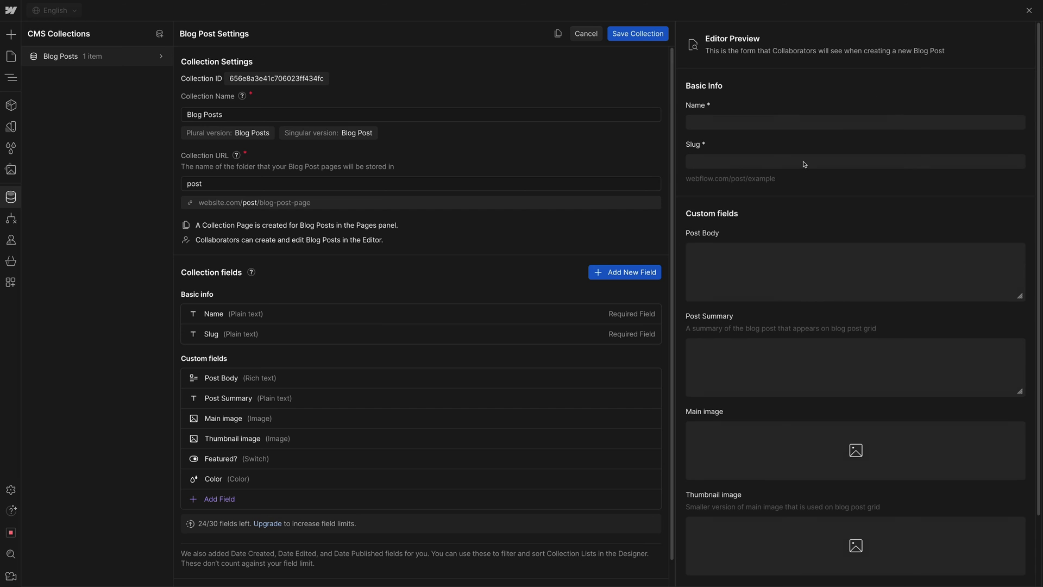
Step: Begin adding a field to the Blog Posts collection and scroll down the settings
{"action": "left_click", "coordinate": [396, 499]}
{"action": "scroll", "coordinate": [396, 499], "scroll_direction": "down", "scroll_amount": 4}
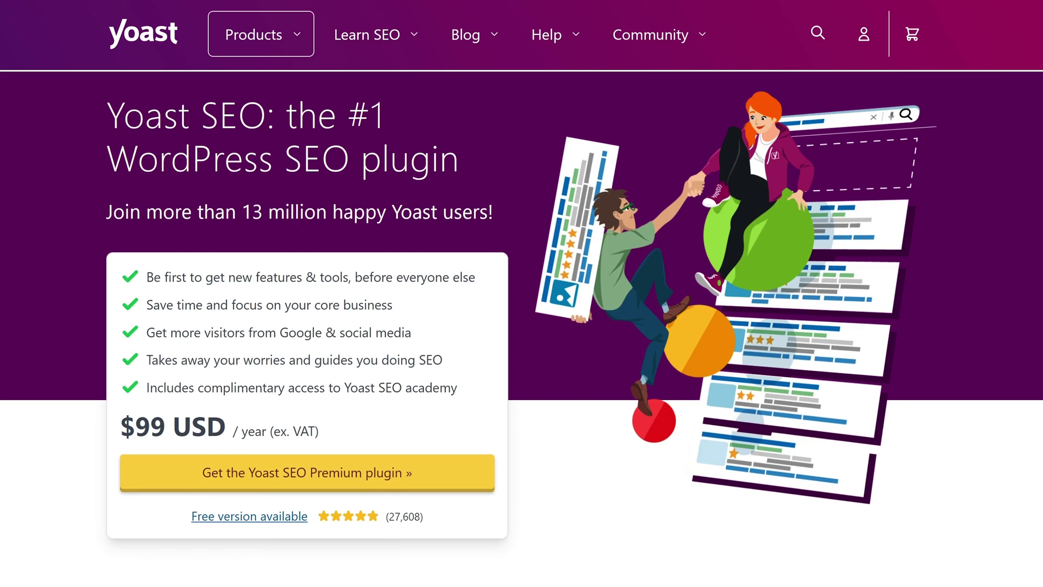
{"action": "scroll", "coordinate": [521, 294], "scroll_direction": "down", "scroll_amount": 2}
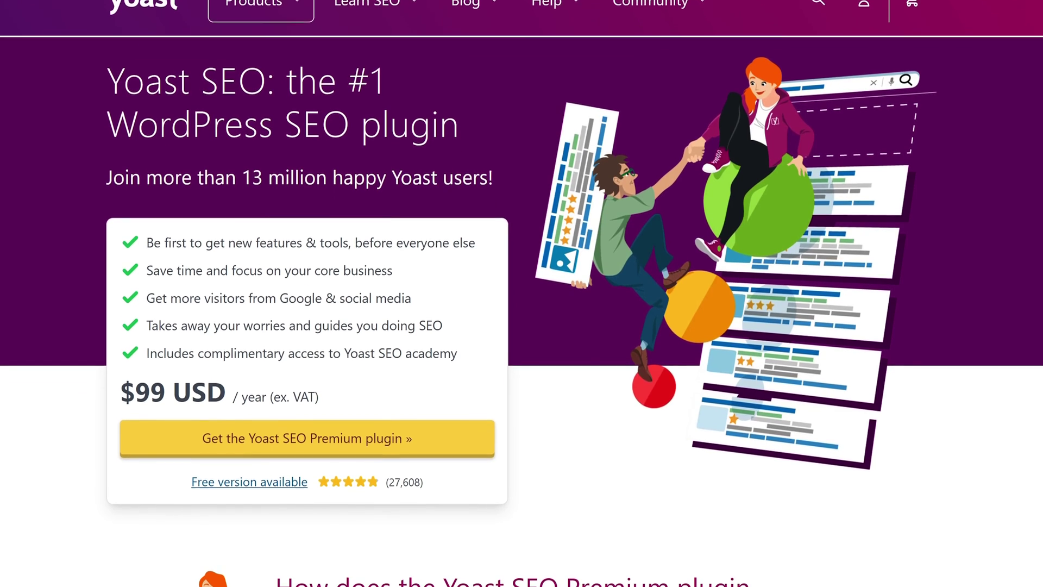
{"action": "scroll", "coordinate": [521, 293], "scroll_direction": "down", "scroll_amount": 2}
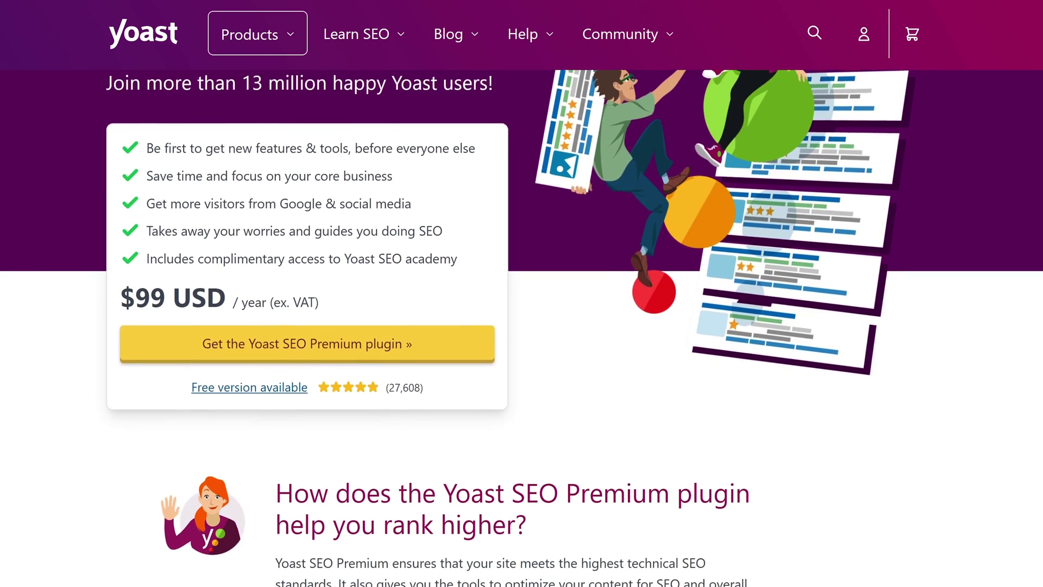
{"action": "scroll", "coordinate": [522, 293], "scroll_direction": "down", "scroll_amount": 2}
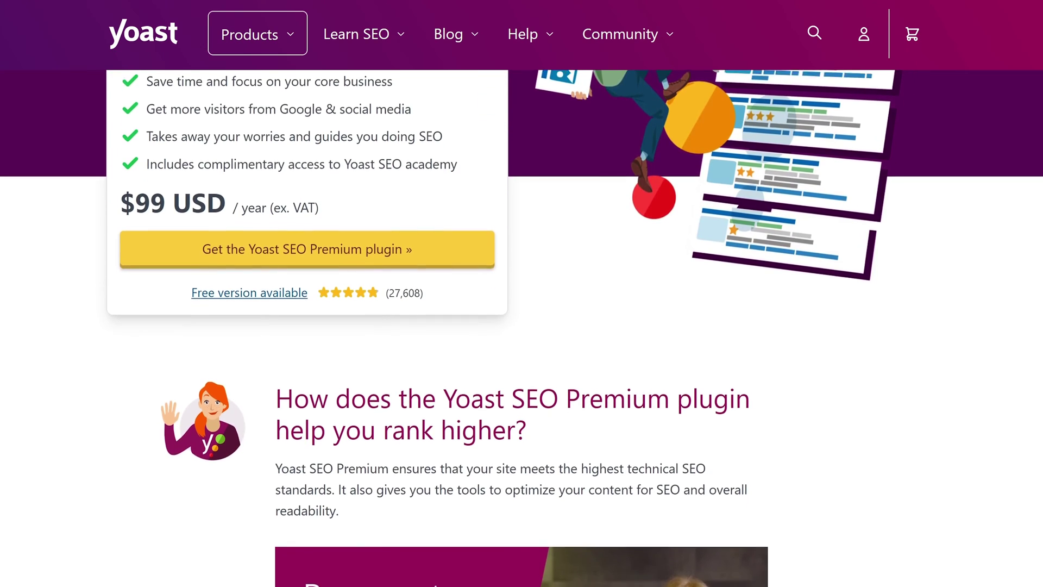
{"action": "scroll", "coordinate": [521, 294], "scroll_direction": "down", "scroll_amount": 2}
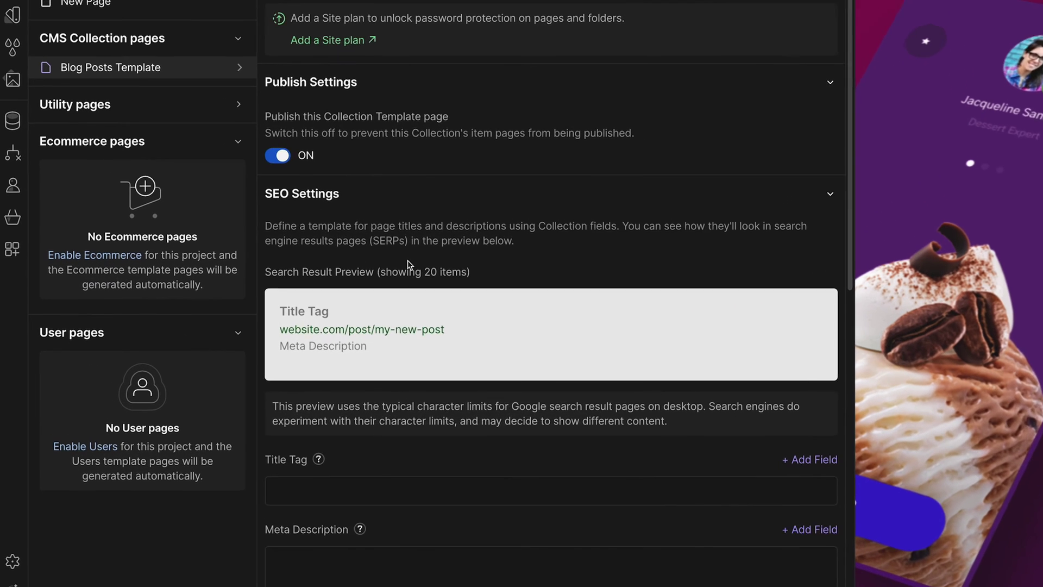
Step: Link the Title Tag to the Meta Title field and the Meta Description to its collection field
{"action": "scroll", "coordinate": [422, 261], "scroll_direction": "down", "scroll_amount": 1}
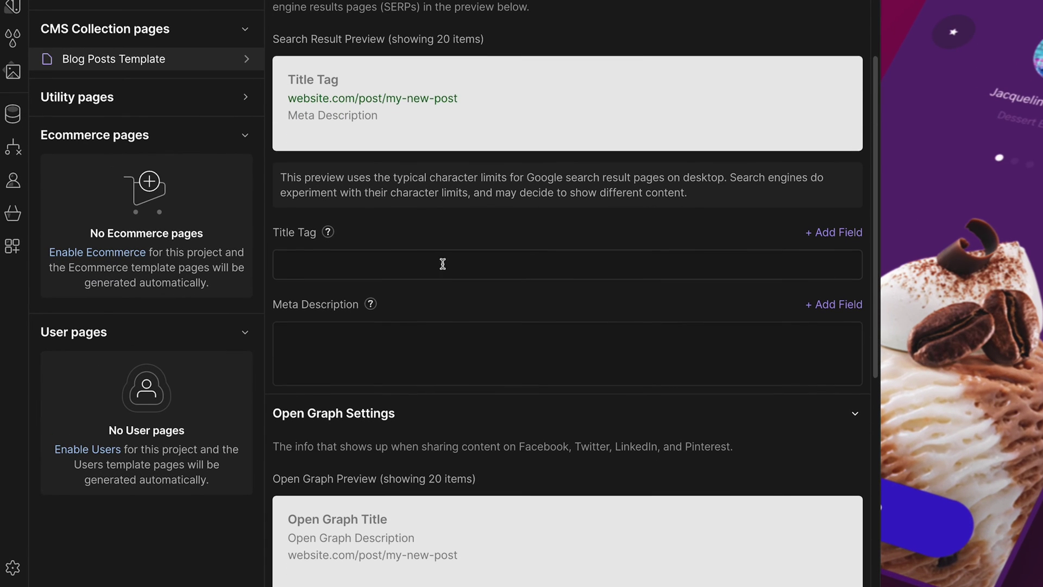
{"action": "left_click", "coordinate": [820, 235]}
{"action": "left_click", "coordinate": [819, 374]}
{"action": "left_click", "coordinate": [834, 304]}
{"action": "left_click", "coordinate": [848, 426]}
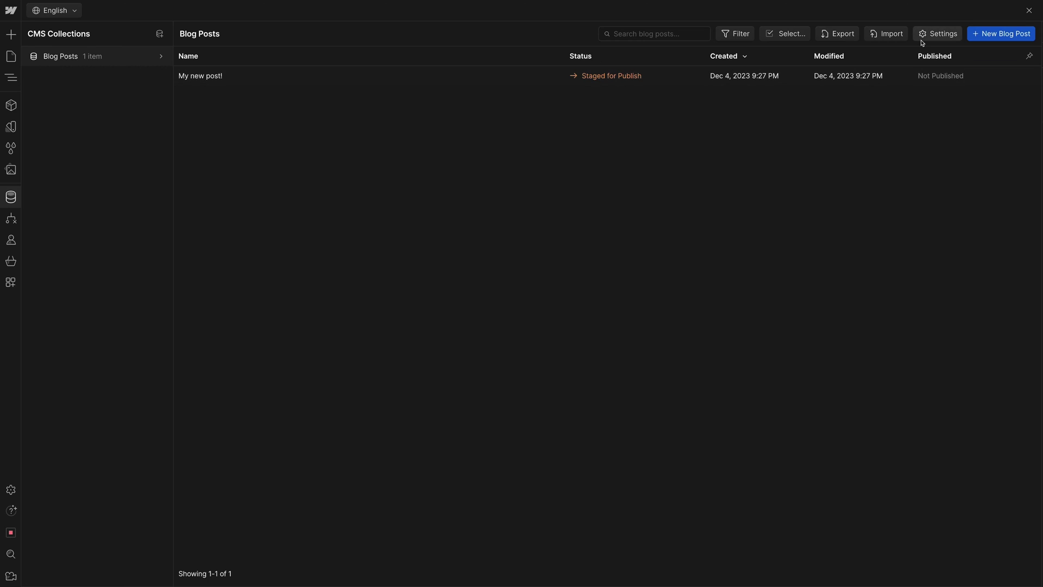
Step: Add a new Plain text field to the Blog Posts collection
{"action": "left_click", "coordinate": [938, 33]}
{"action": "left_click", "coordinate": [403, 495]}
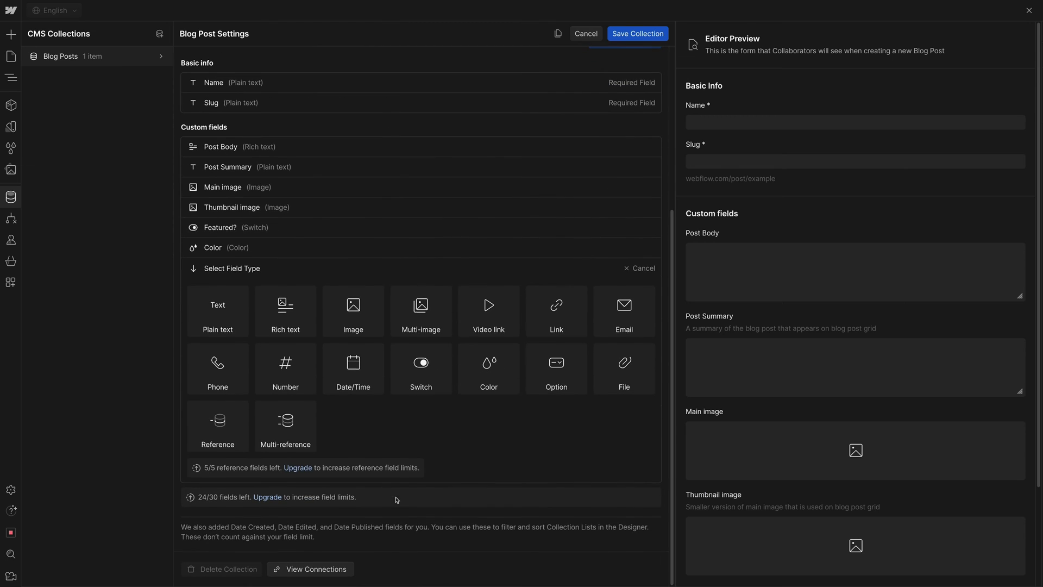
{"action": "left_click", "coordinate": [218, 310]}
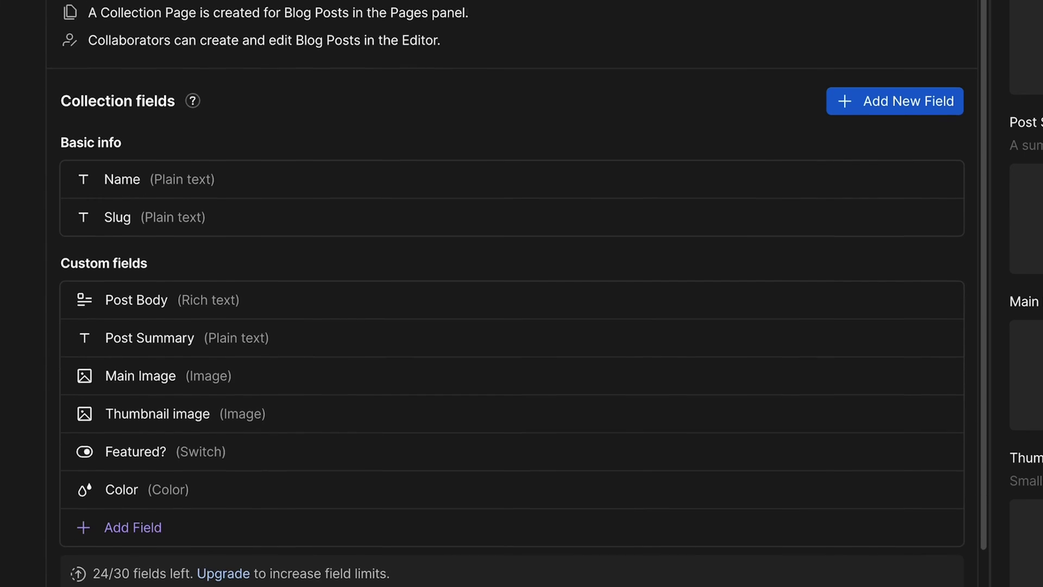
Step: Scroll through the Menu Items collection's ingredients, image, calories and price fields
{"action": "scroll", "coordinate": [510, 294], "scroll_direction": "down", "scroll_amount": 2}
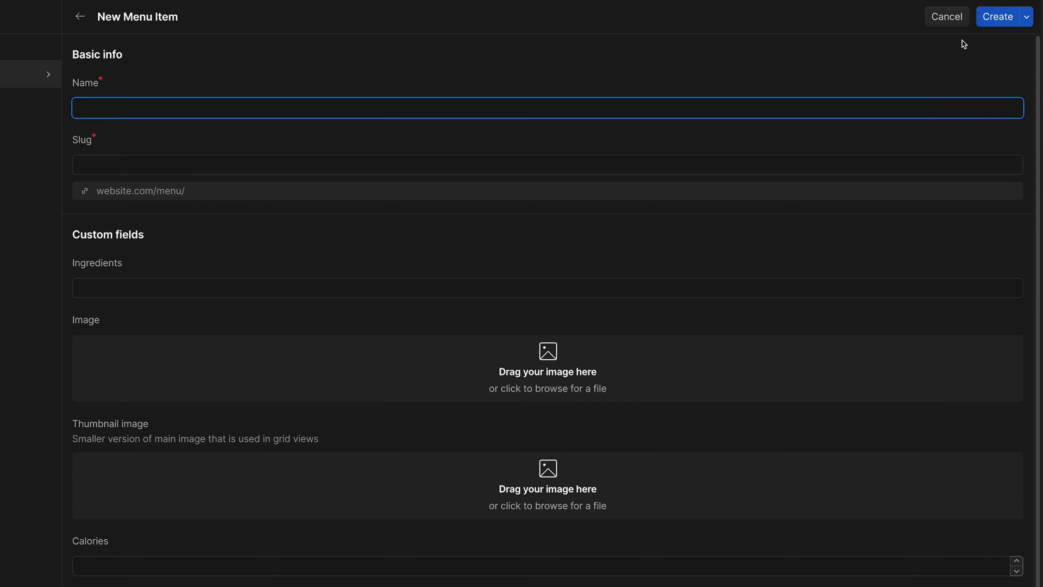
{"action": "scroll", "coordinate": [854, 228], "scroll_direction": "down", "scroll_amount": 5}
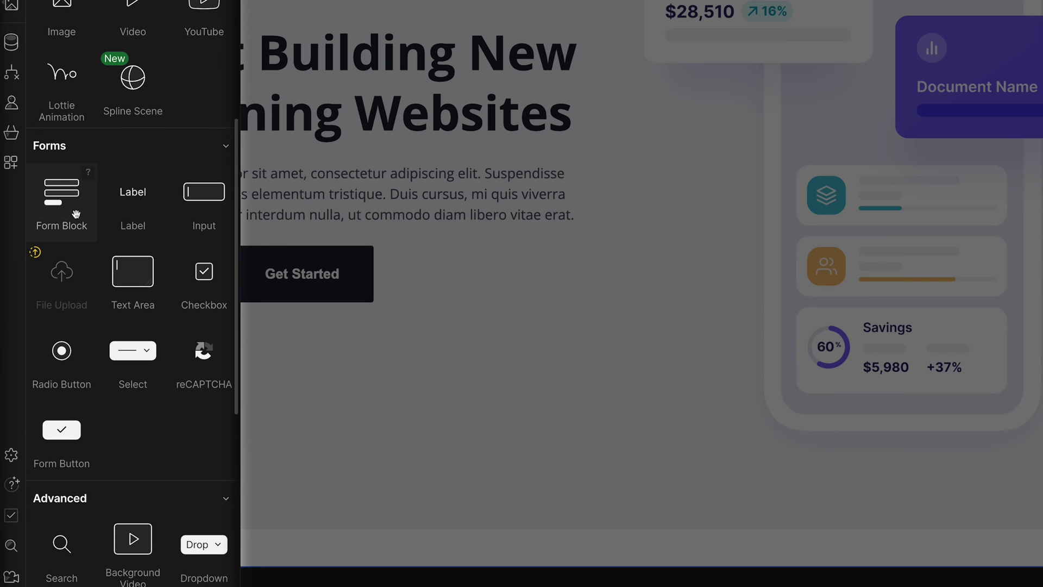
Step: Add a Form Block to the page and select its Name and Email Address fields
{"action": "left_click", "coordinate": [71, 210]}
{"action": "scroll", "coordinate": [329, 322], "scroll_direction": "down", "scroll_amount": 1}
{"action": "scroll", "coordinate": [329, 322], "scroll_direction": "down", "scroll_amount": 2}
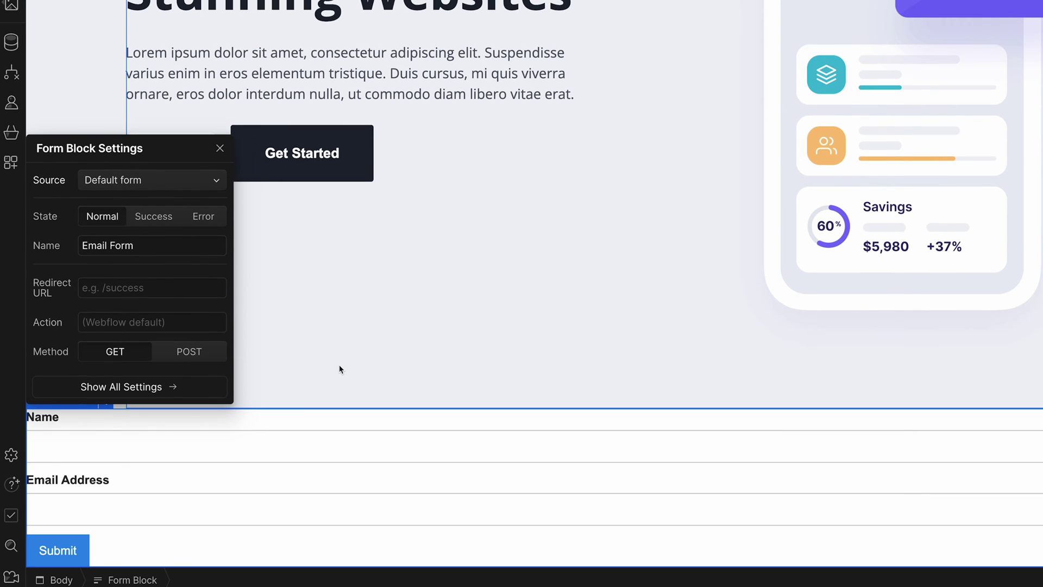
{"action": "left_click", "coordinate": [248, 447]}
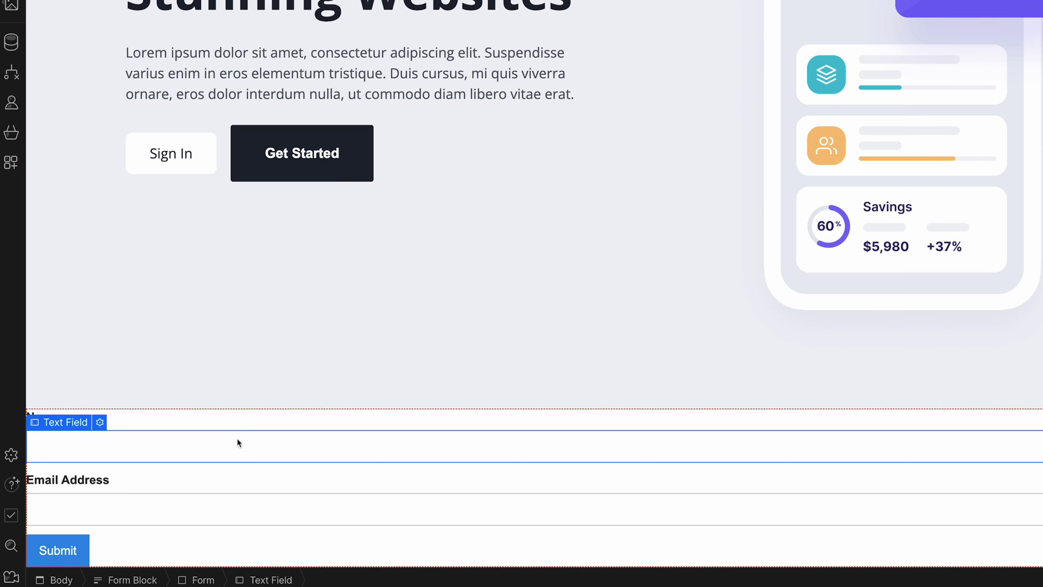
{"action": "left_click", "coordinate": [232, 501]}
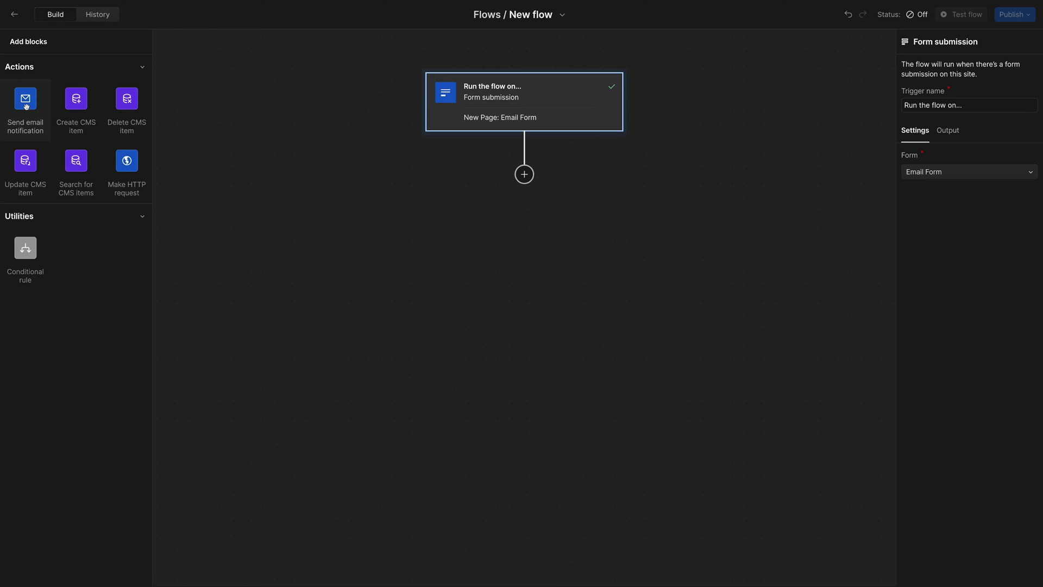
Step: Place Send email notification and Create CMS item blocks under the Form submission trigger
{"action": "left_click_drag", "start_coordinate": [26, 106], "coordinate": [541, 177]}
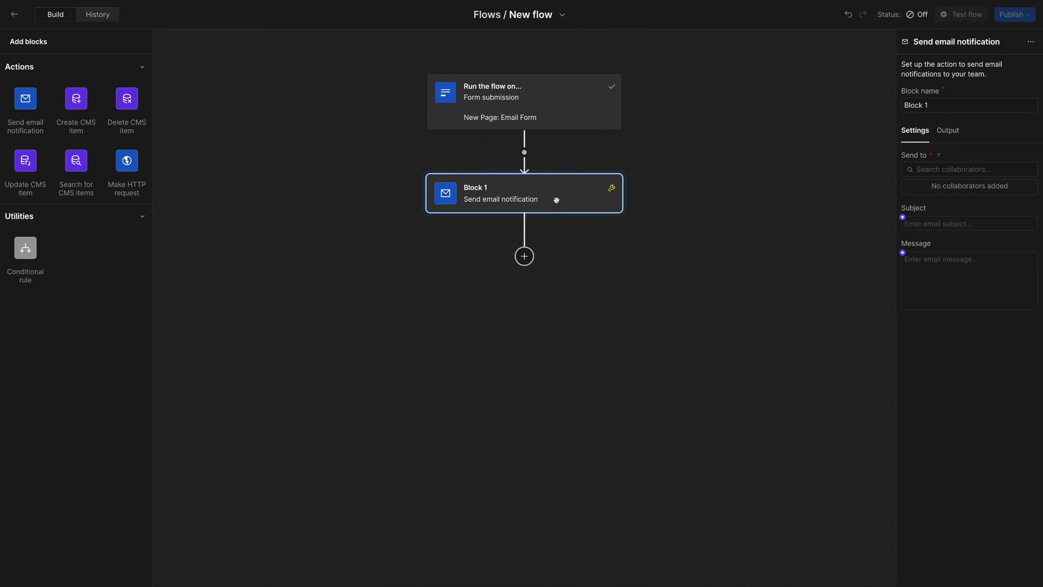
{"action": "left_click_drag", "start_coordinate": [76, 98], "coordinate": [537, 257]}
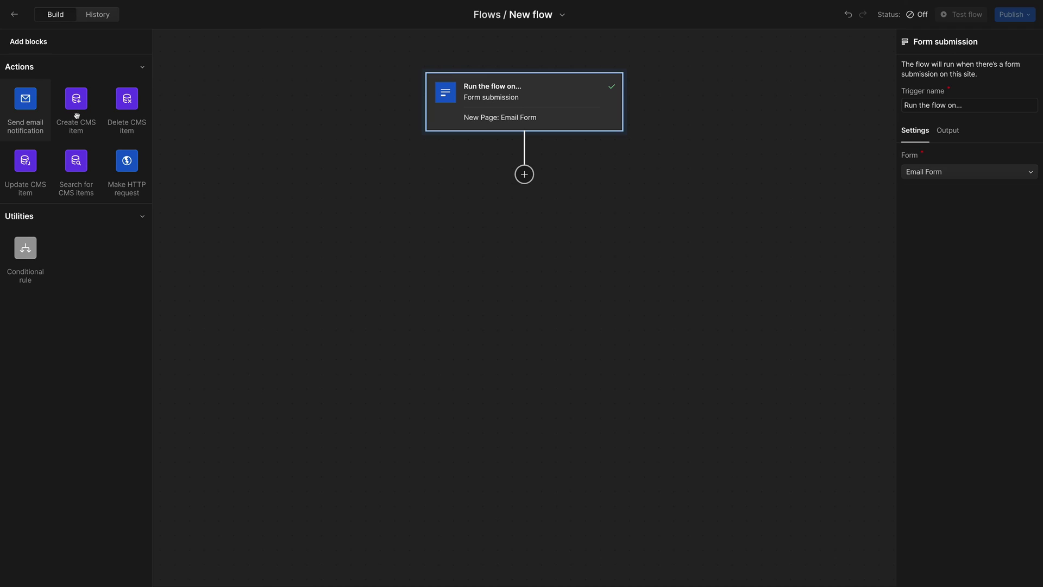
{"action": "left_click_drag", "start_coordinate": [25, 98], "coordinate": [538, 171]}
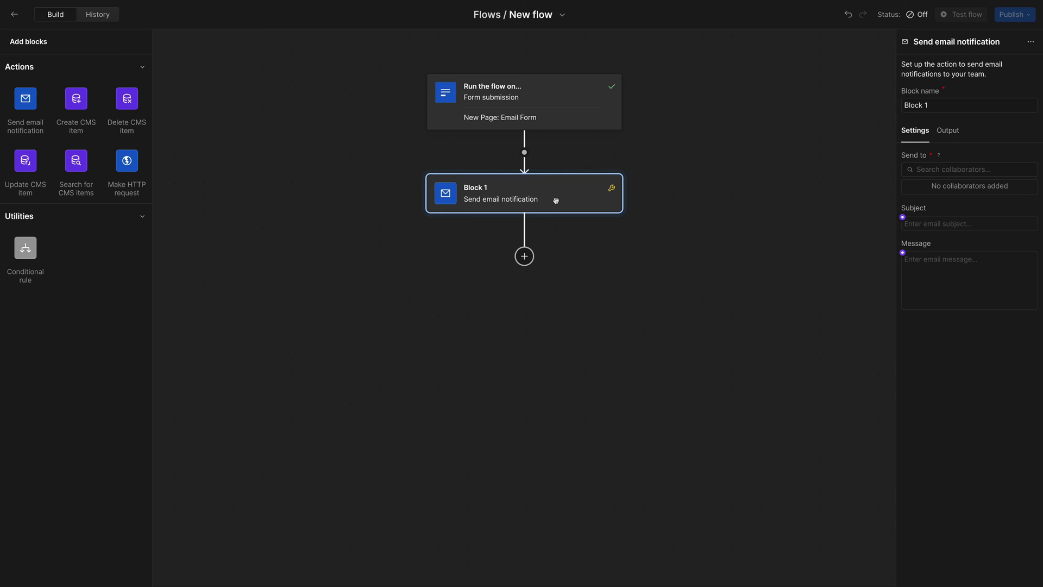
{"action": "left_click_drag", "start_coordinate": [76, 99], "coordinate": [537, 257]}
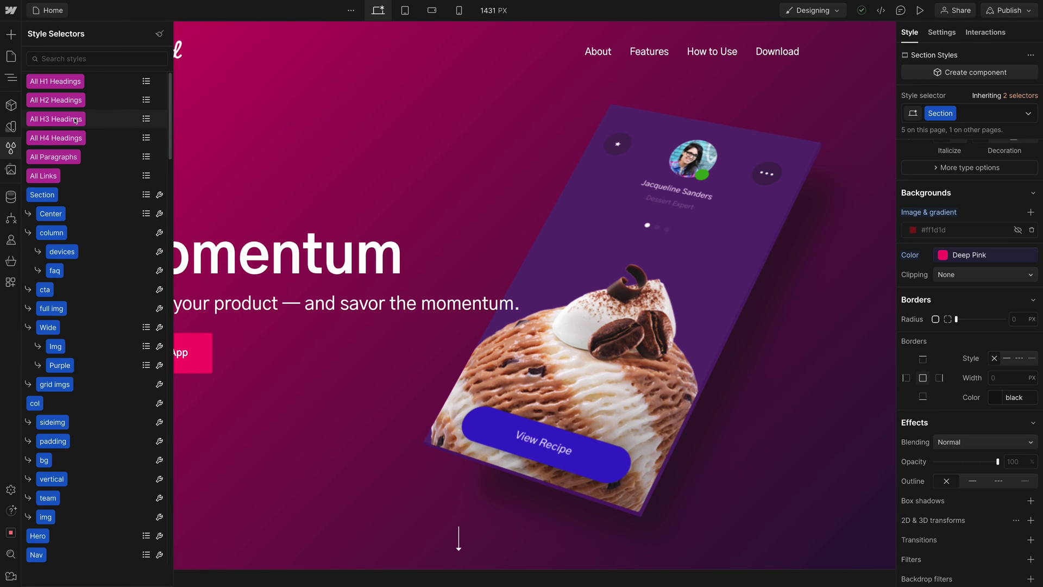
Step: Browse the Waves Library layouts down to CTA Sections and preview a CTA design
{"action": "mouse_move", "coordinate": [76, 120]}
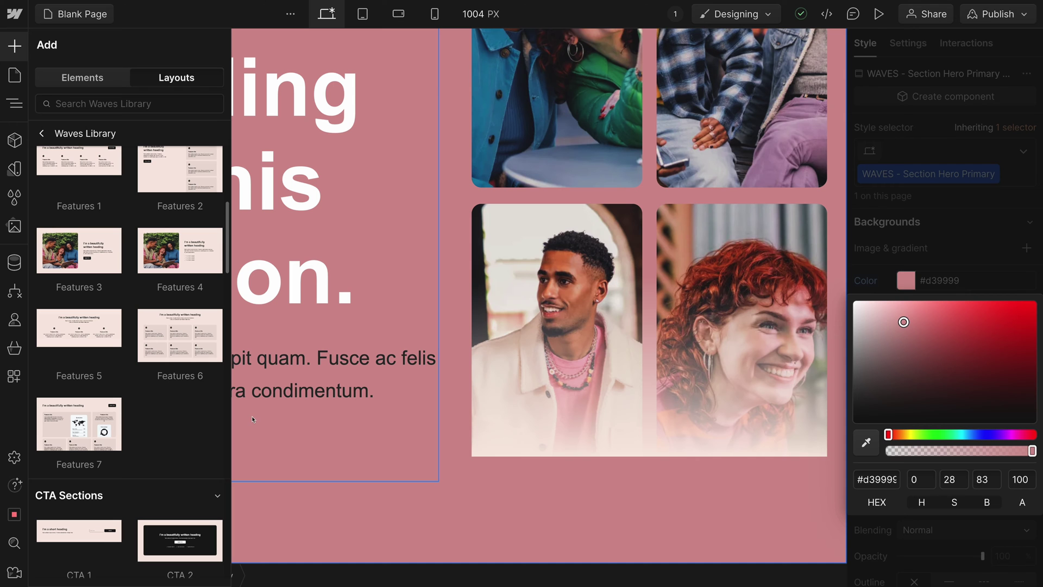
{"action": "scroll", "coordinate": [179, 413], "scroll_direction": "down", "scroll_amount": 5}
{"action": "mouse_move", "coordinate": [179, 429]}
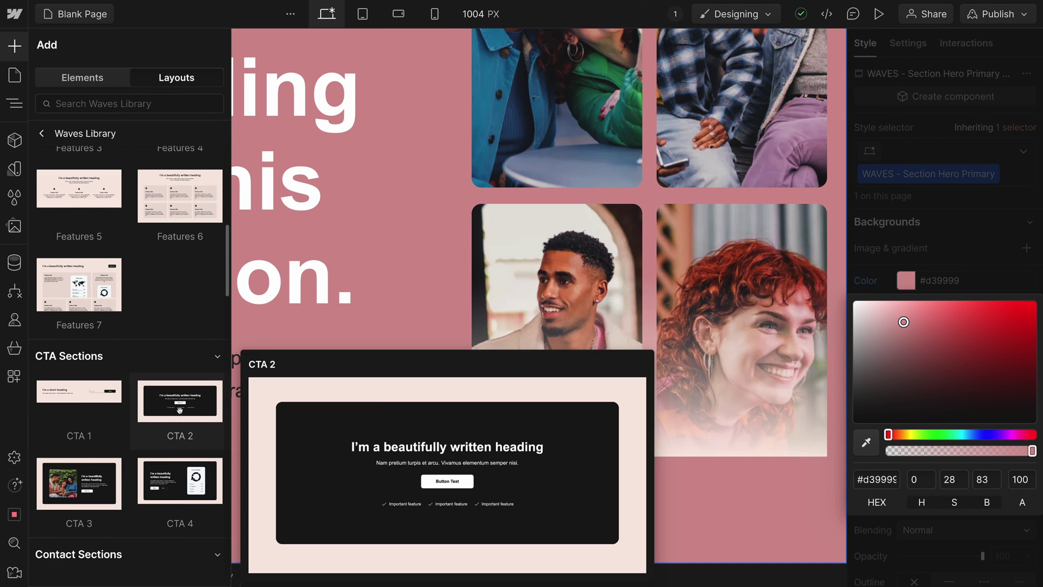
{"action": "scroll", "coordinate": [179, 396], "scroll_direction": "down", "scroll_amount": 2}
{"action": "mouse_move", "coordinate": [83, 291]}
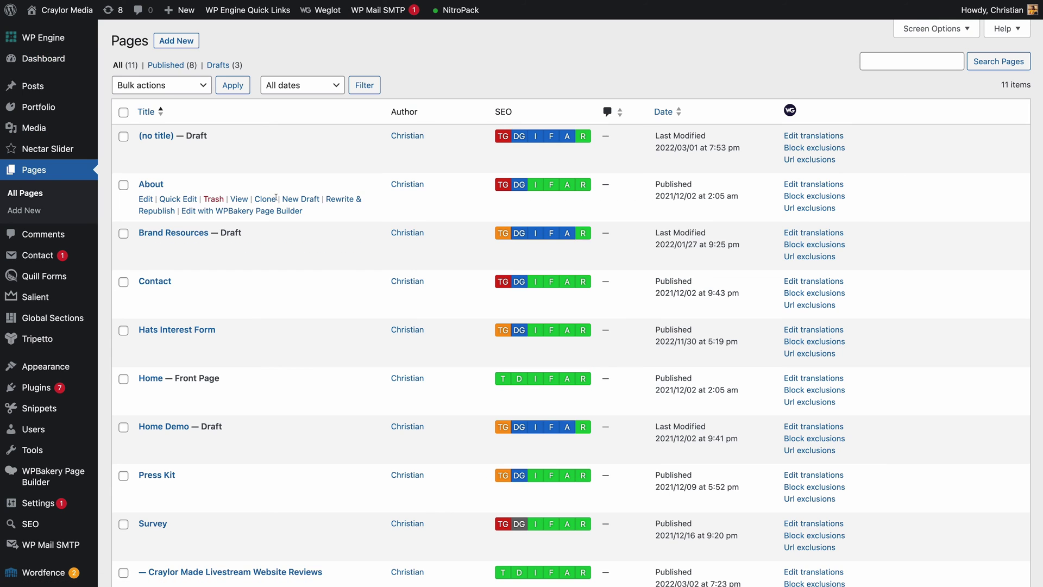
Step: Scroll the popular plugins grid past WooCommerce, Classic Editor and Contact Form by WPForms
{"action": "scroll", "coordinate": [276, 197], "scroll_direction": "down", "scroll_amount": 1}
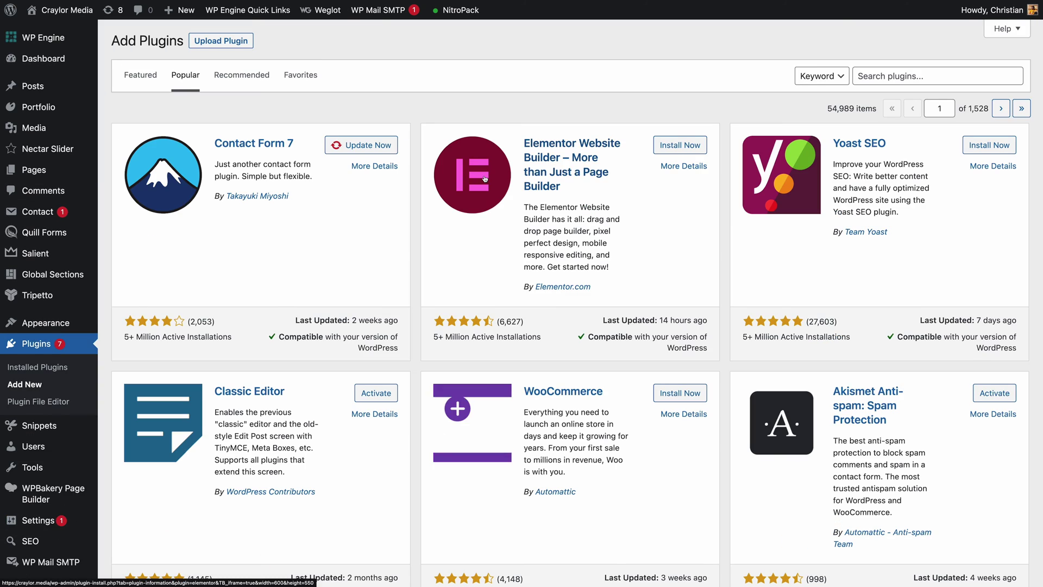
{"action": "scroll", "coordinate": [483, 176], "scroll_direction": "down", "scroll_amount": 3}
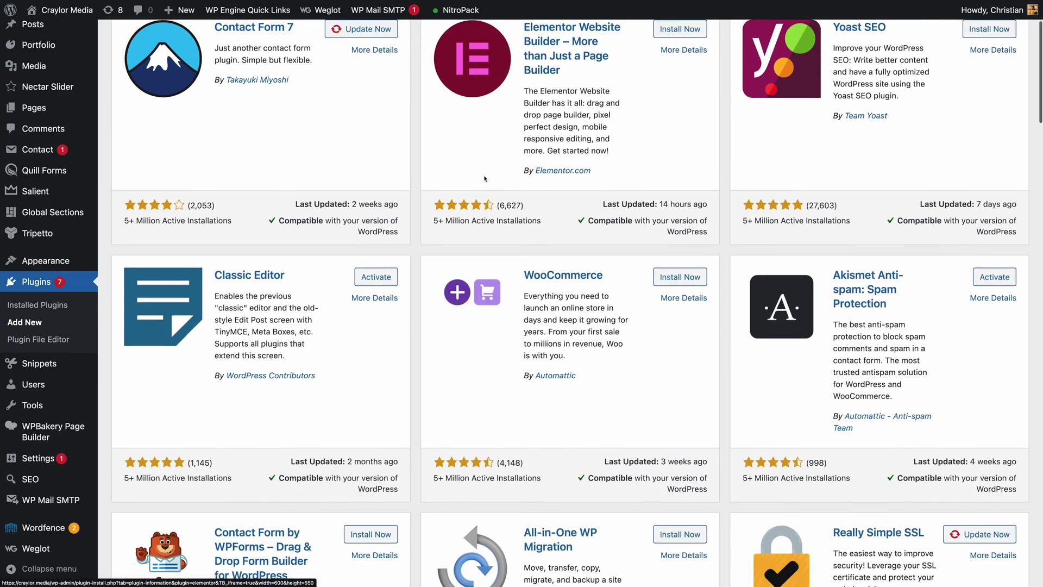
{"action": "scroll", "coordinate": [484, 176], "scroll_direction": "down", "scroll_amount": 2}
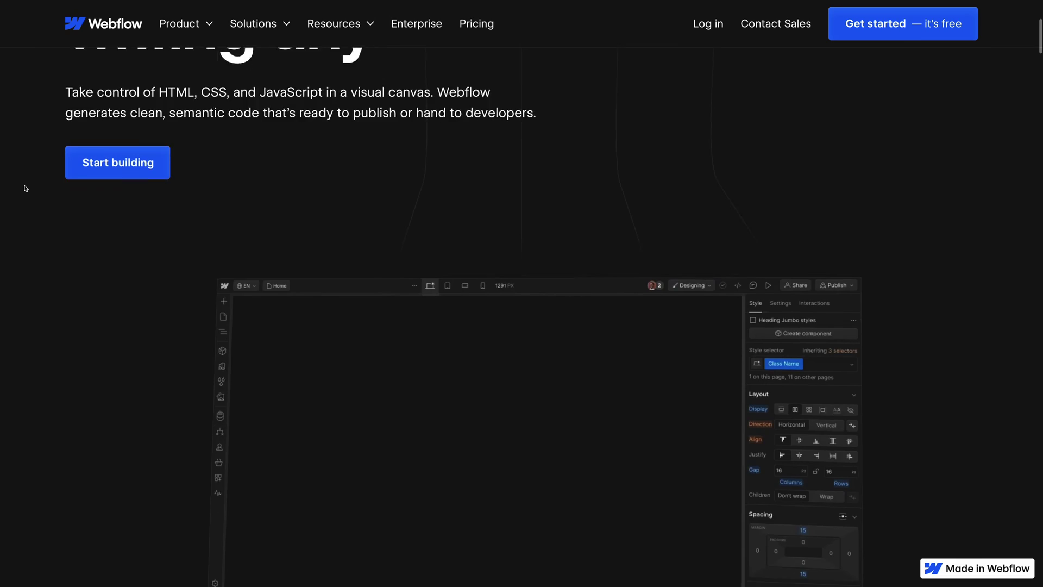
{"action": "scroll", "coordinate": [24, 186], "scroll_direction": "down", "scroll_amount": 3}
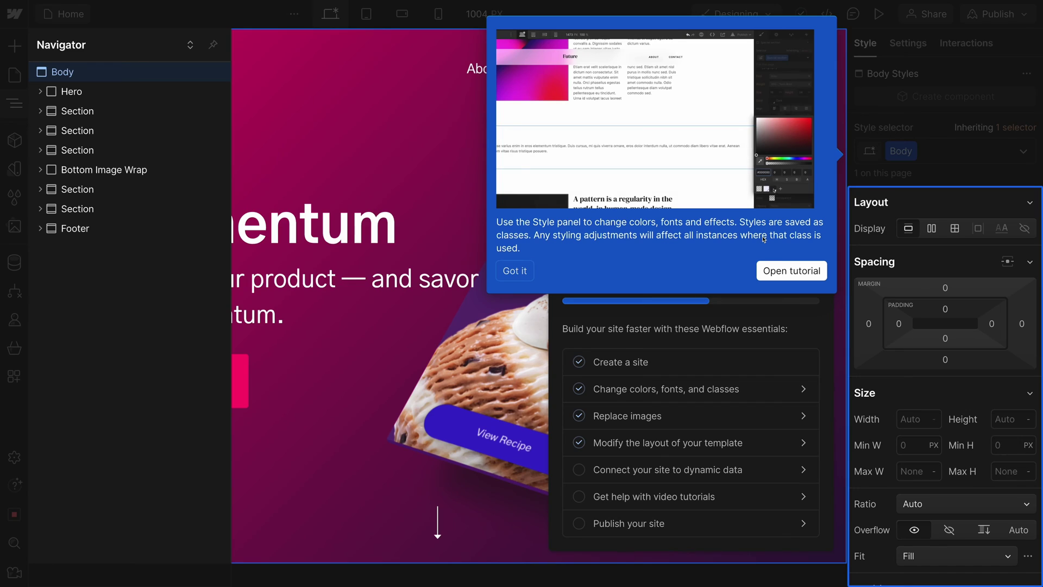
Step: Set the WAVES hero section's background color to dark red (#471010)
{"action": "scroll", "coordinate": [937, 400], "scroll_direction": "down", "scroll_amount": 2}
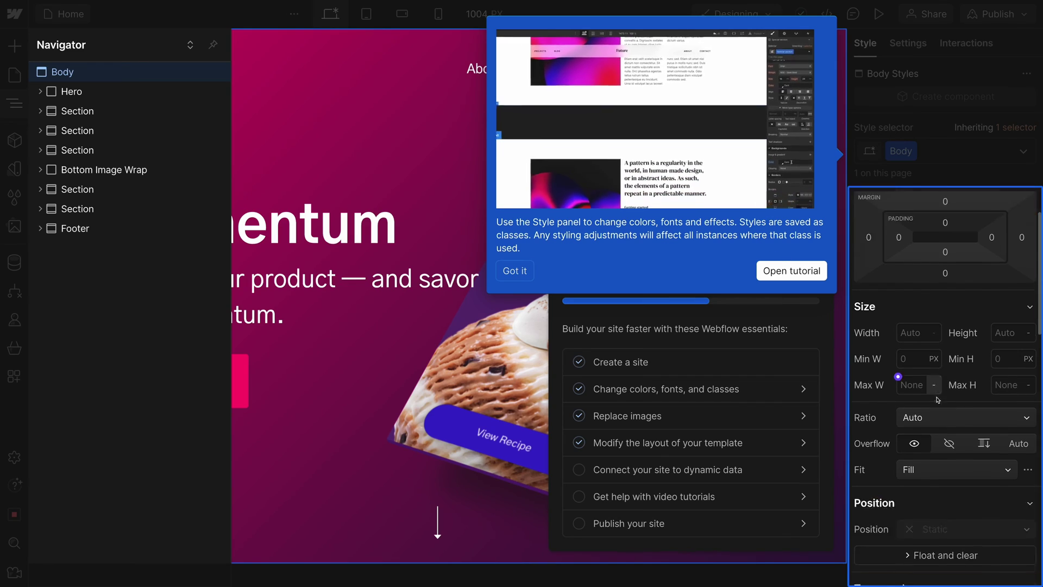
{"action": "scroll", "coordinate": [936, 400], "scroll_direction": "down", "scroll_amount": 10}
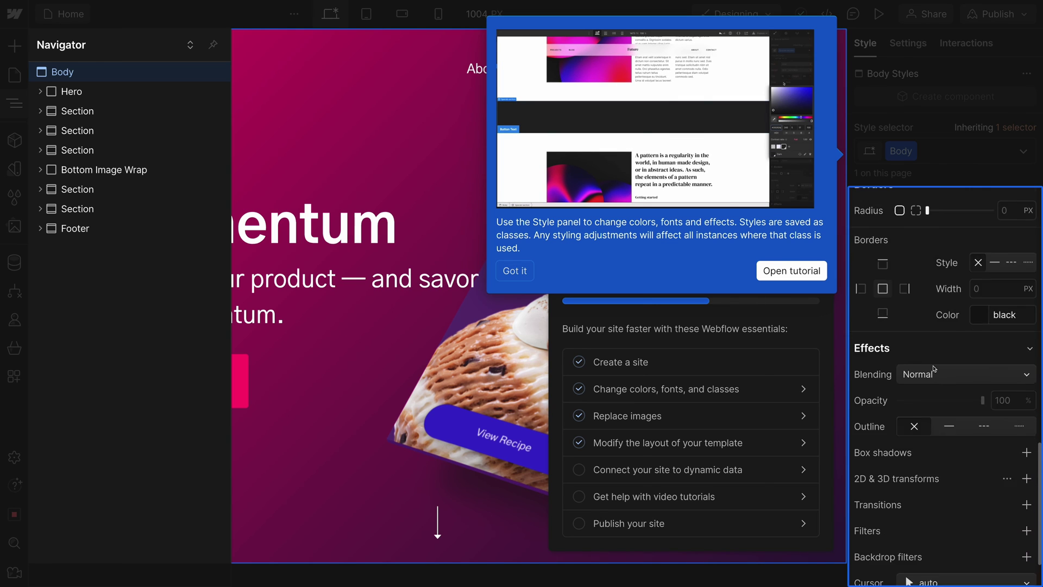
{"action": "scroll", "coordinate": [933, 370], "scroll_direction": "down", "scroll_amount": 2}
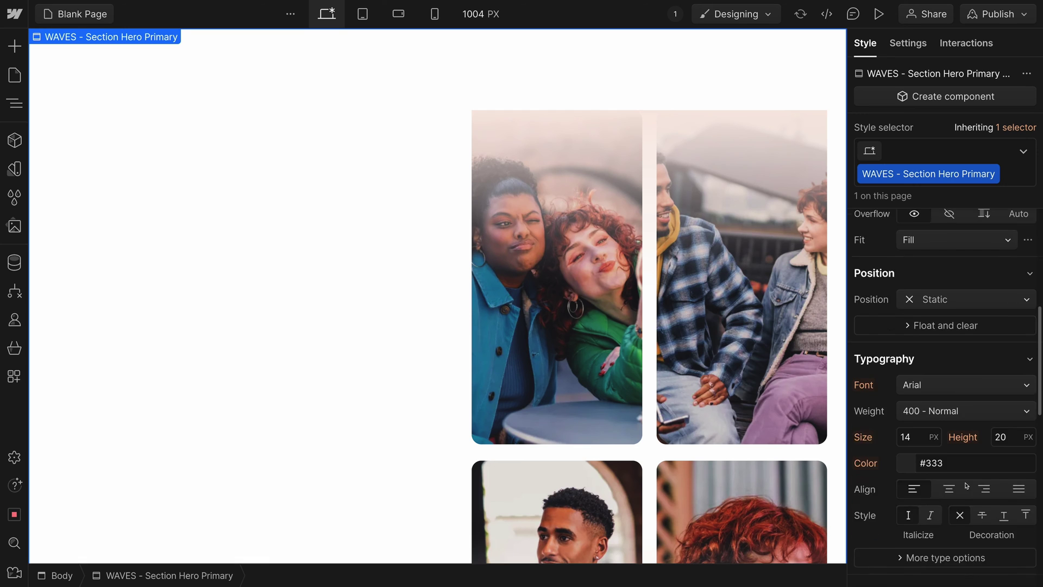
{"action": "scroll", "coordinate": [953, 426], "scroll_direction": "down", "scroll_amount": 6}
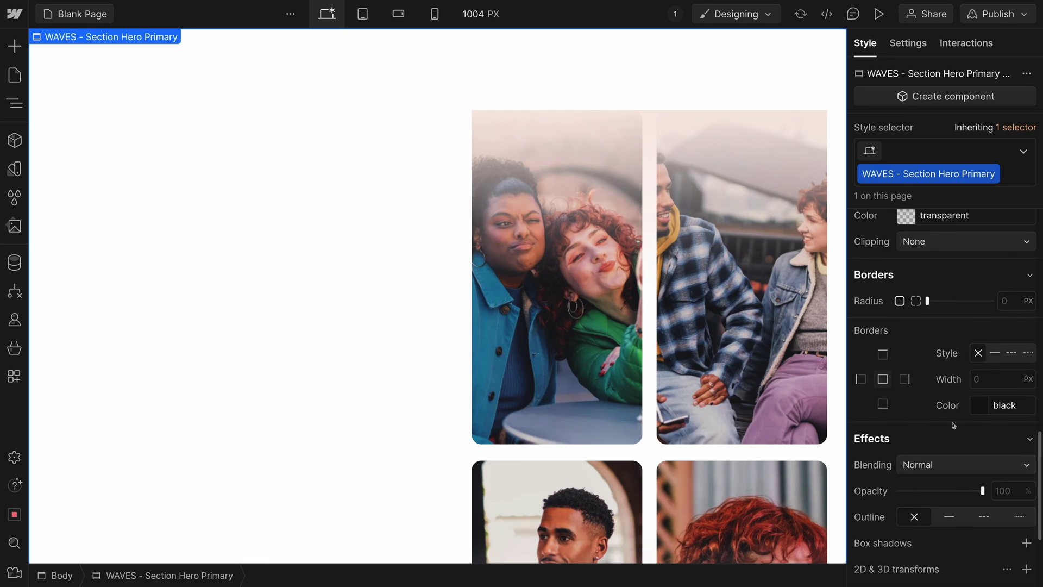
{"action": "scroll", "coordinate": [953, 425], "scroll_direction": "up", "scroll_amount": 2}
{"action": "left_click", "coordinate": [905, 281]}
{"action": "left_click_drag", "start_coordinate": [912, 379], "coordinate": [995, 389]}
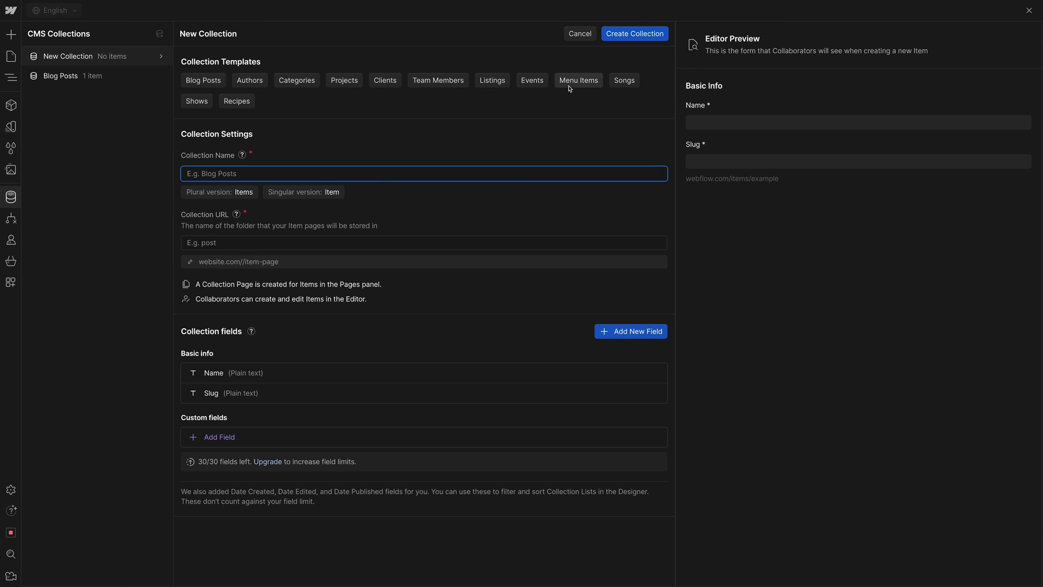
Step: Prefill a collection from the Menu Items template, then place the image below the Post Body text
{"action": "left_click", "coordinate": [570, 88]}
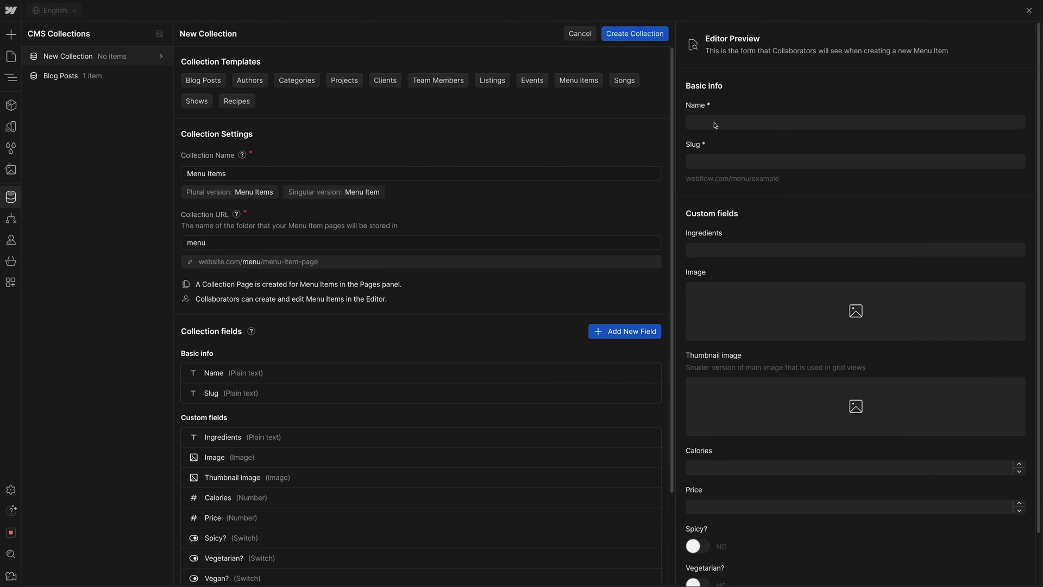
{"action": "scroll", "coordinate": [727, 140], "scroll_direction": "down", "scroll_amount": 1}
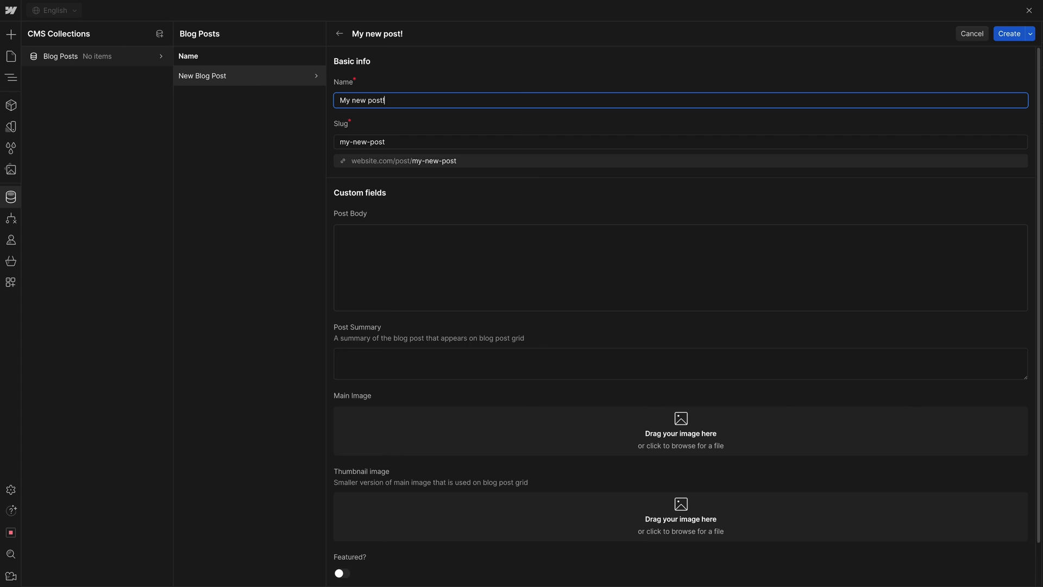
{"action": "left_click", "coordinate": [782, 259]}
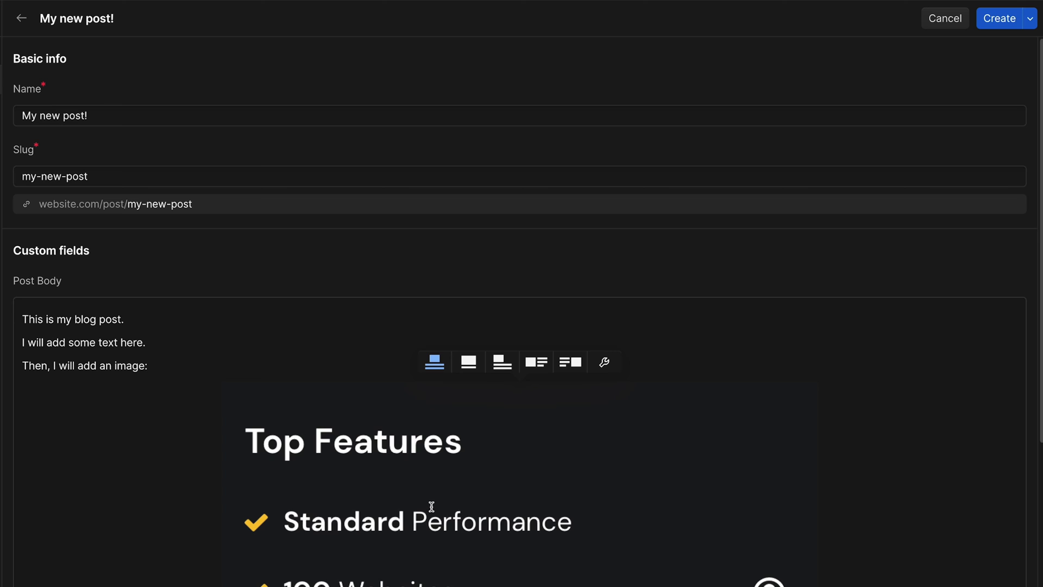
{"action": "left_click_drag", "start_coordinate": [620, 368], "coordinate": [463, 237]}
{"action": "left_click_drag", "start_coordinate": [206, 317], "coordinate": [326, 500]}
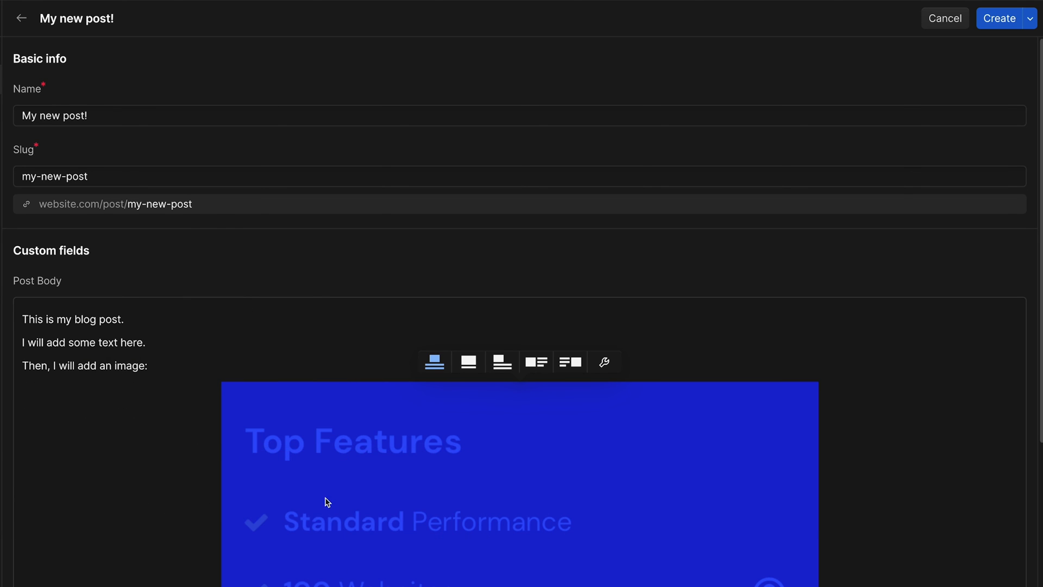
{"action": "left_click", "coordinate": [138, 445]}
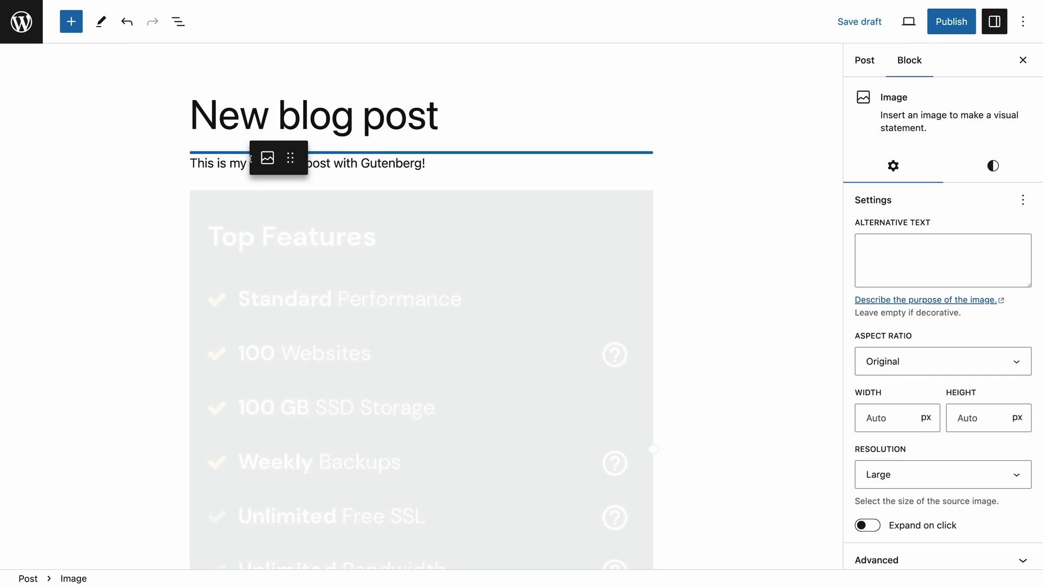
Step: Add a quote and a 2×2 table below the Top Features image
{"action": "scroll", "coordinate": [252, 250], "scroll_direction": "down", "scroll_amount": 5}
{"action": "scroll", "coordinate": [255, 258], "scroll_direction": "down", "scroll_amount": 2}
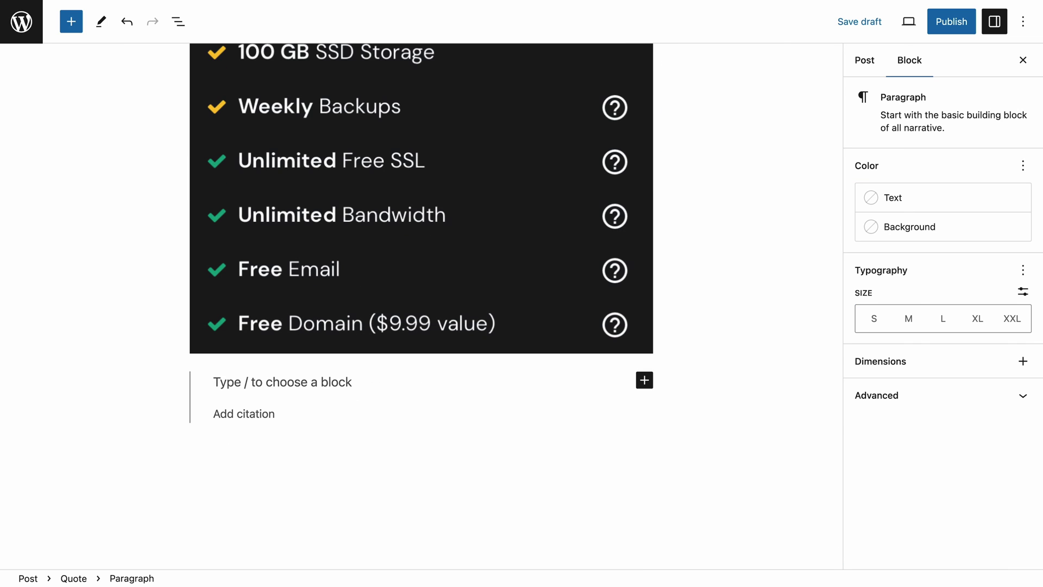
{"action": "type", "text": "I can add my quote here!"}
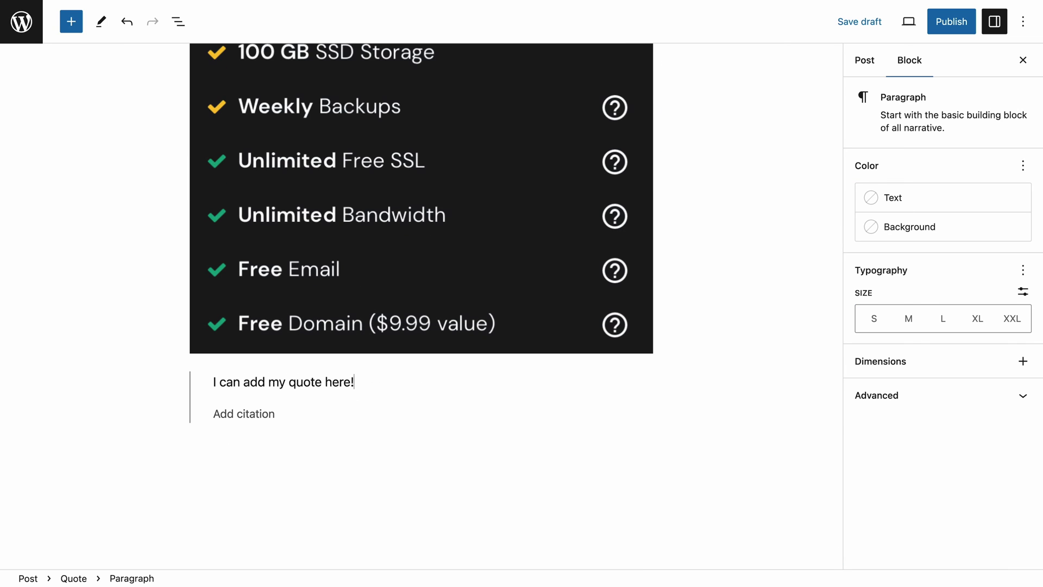
{"action": "left_click", "coordinate": [71, 22]}
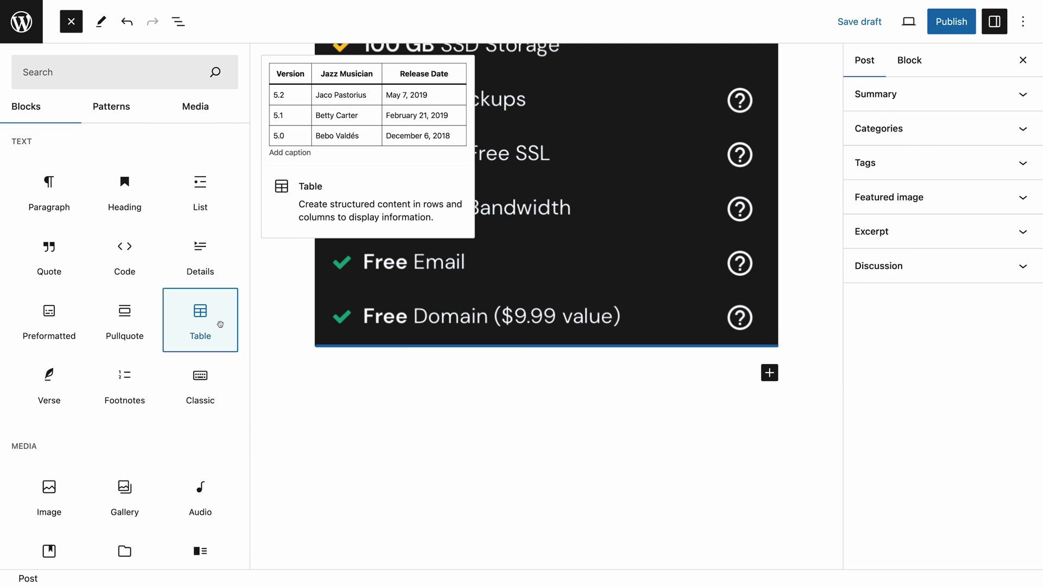
{"action": "left_click", "coordinate": [220, 324]}
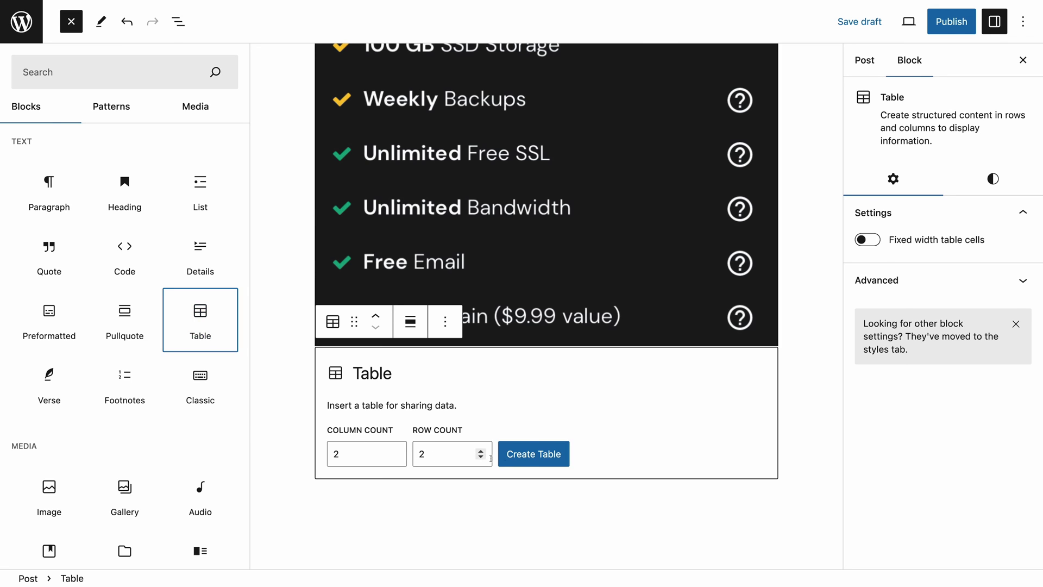
{"action": "left_click", "coordinate": [533, 453]}
{"action": "type", "text": "My ta"}
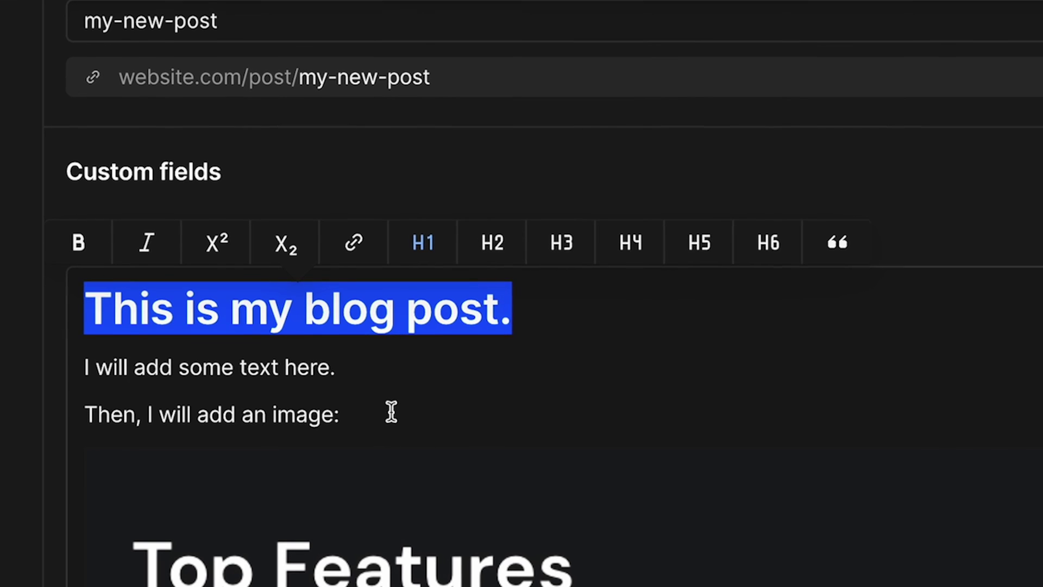
Step: Select the line 'Then, I will add an image:' and go to All Posts
{"action": "left_click_drag", "start_coordinate": [173, 370], "coordinate": [22, 370]}
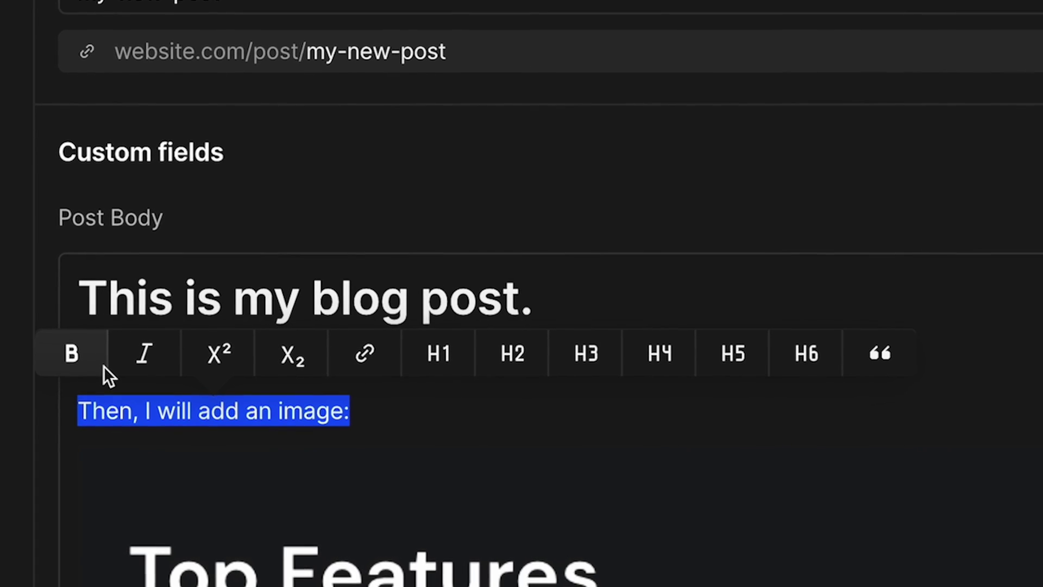
{"action": "mouse_move", "coordinate": [86, 136]}
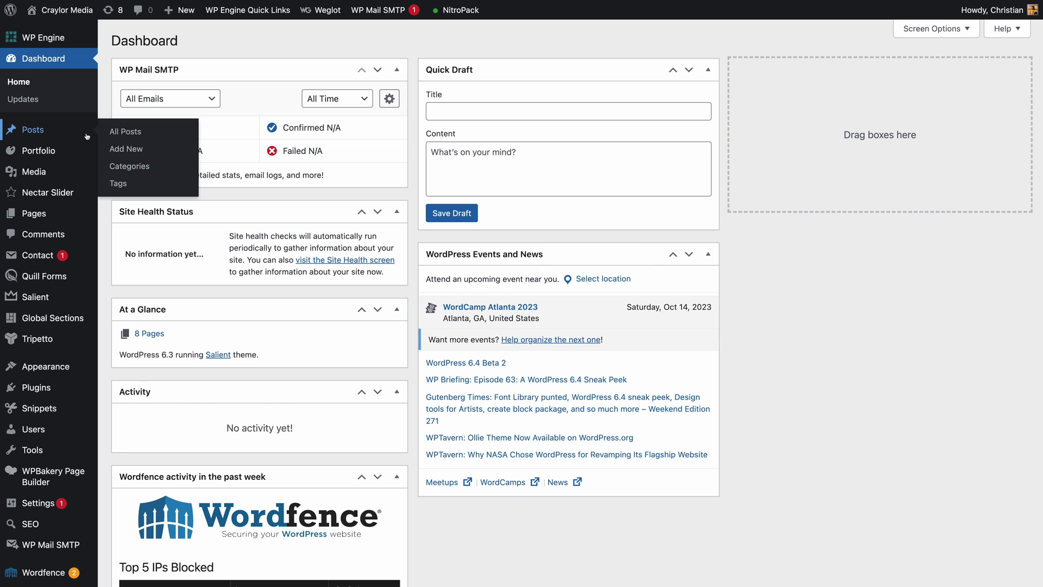
{"action": "left_click", "coordinate": [121, 135]}
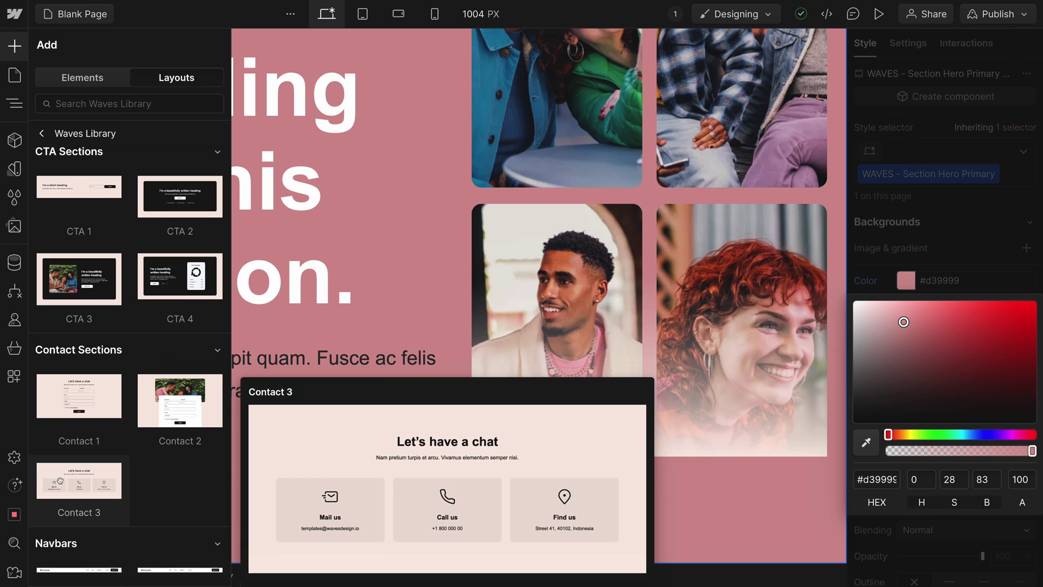
Step: Try Deep Pink and Medium Violet Red, settling on Medium Slate Blue for the button background
{"action": "scroll", "coordinate": [67, 465], "scroll_direction": "down", "scroll_amount": 3}
{"action": "scroll", "coordinate": [76, 446], "scroll_direction": "down", "scroll_amount": 1}
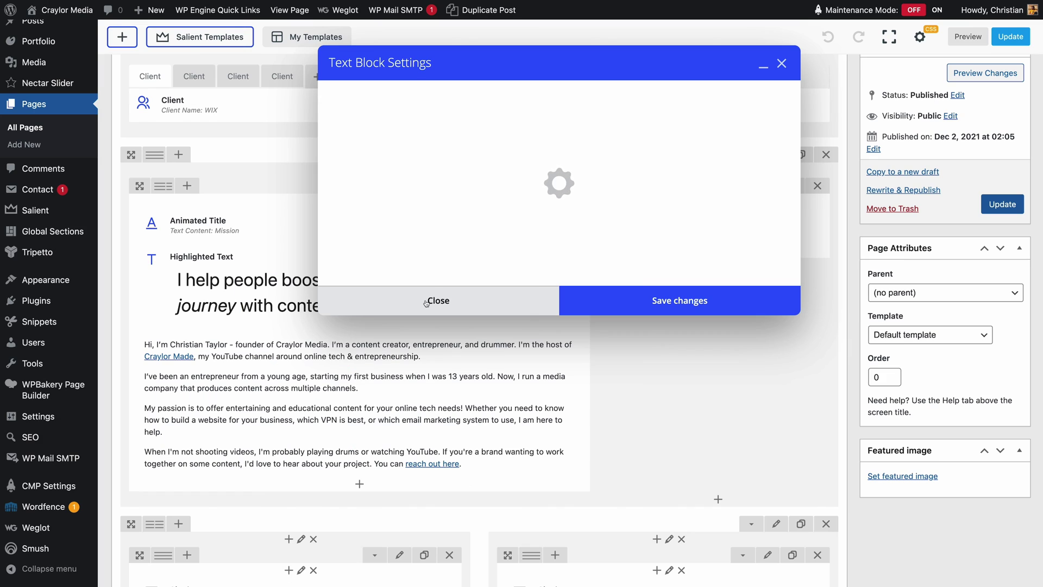
{"action": "scroll", "coordinate": [455, 280], "scroll_direction": "up", "scroll_amount": 2}
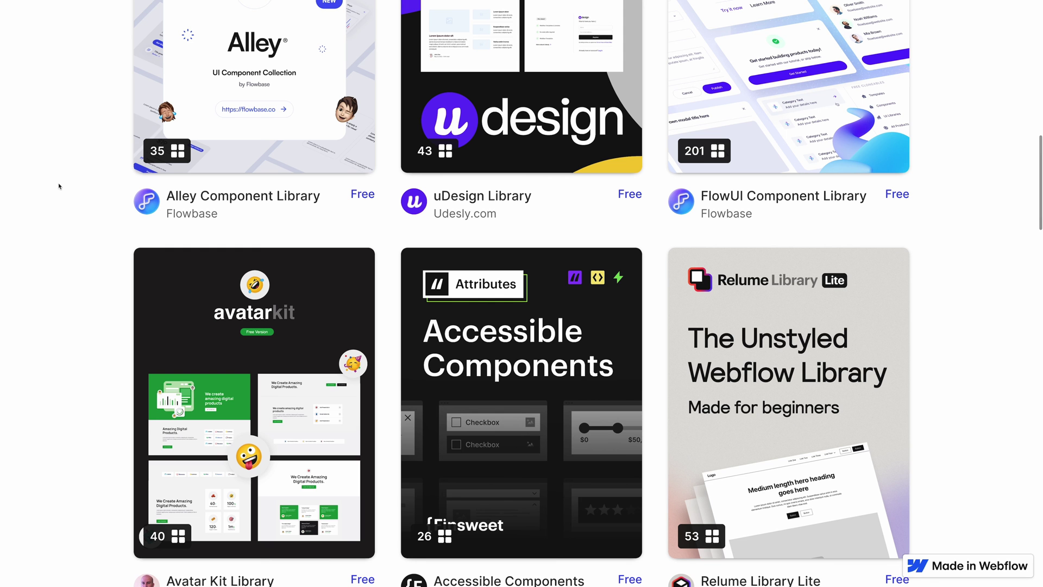
{"action": "scroll", "coordinate": [58, 186], "scroll_direction": "down", "scroll_amount": 5}
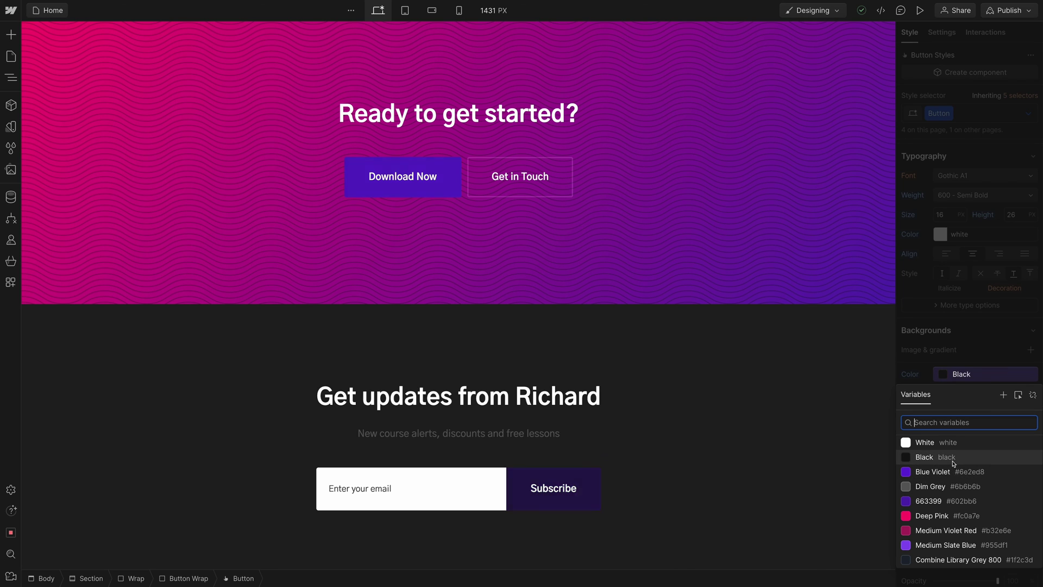
{"action": "left_click", "coordinate": [955, 514]}
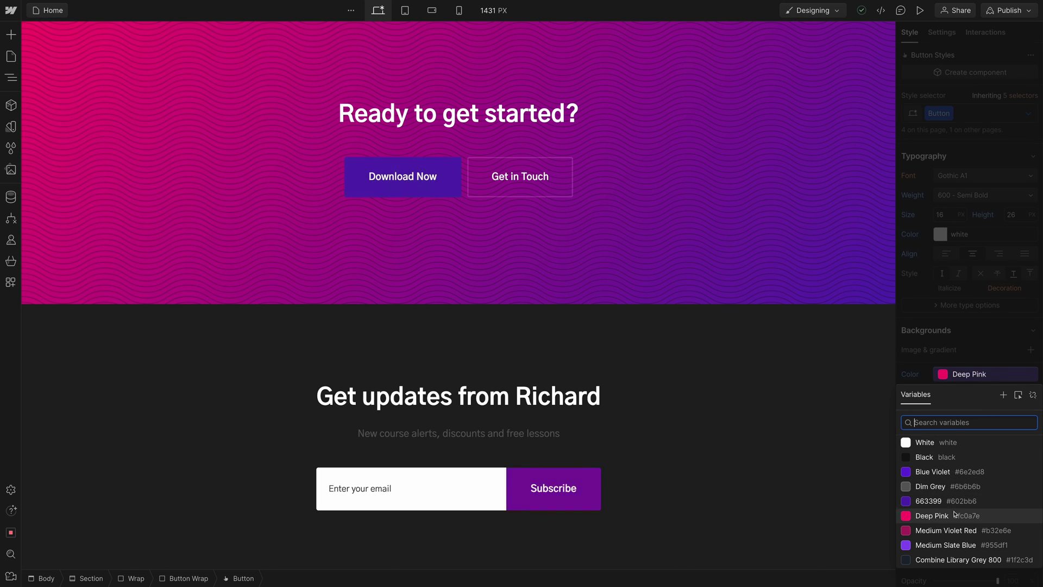
{"action": "left_click", "coordinate": [956, 528]}
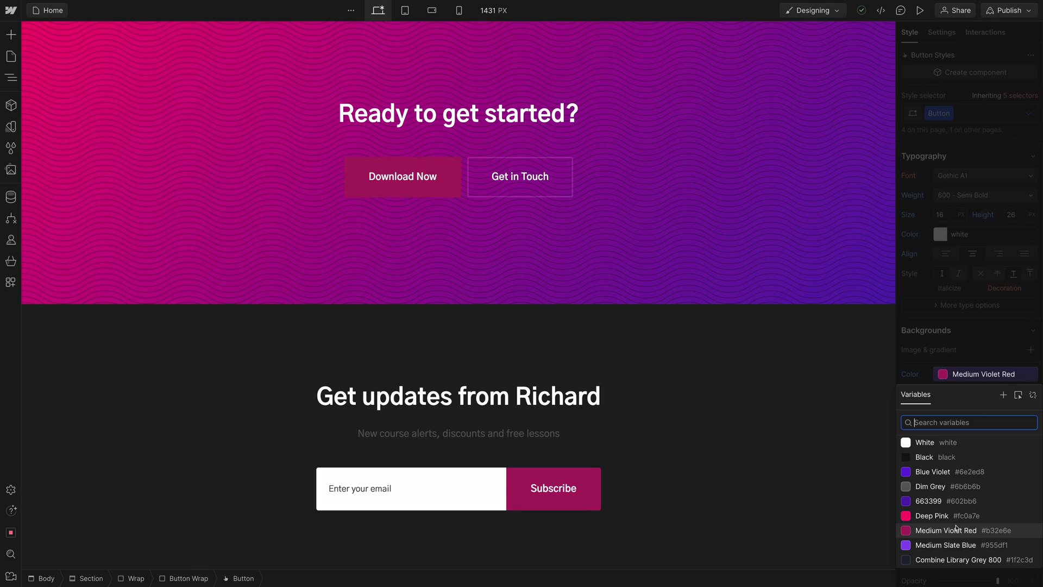
{"action": "left_click", "coordinate": [955, 544]}
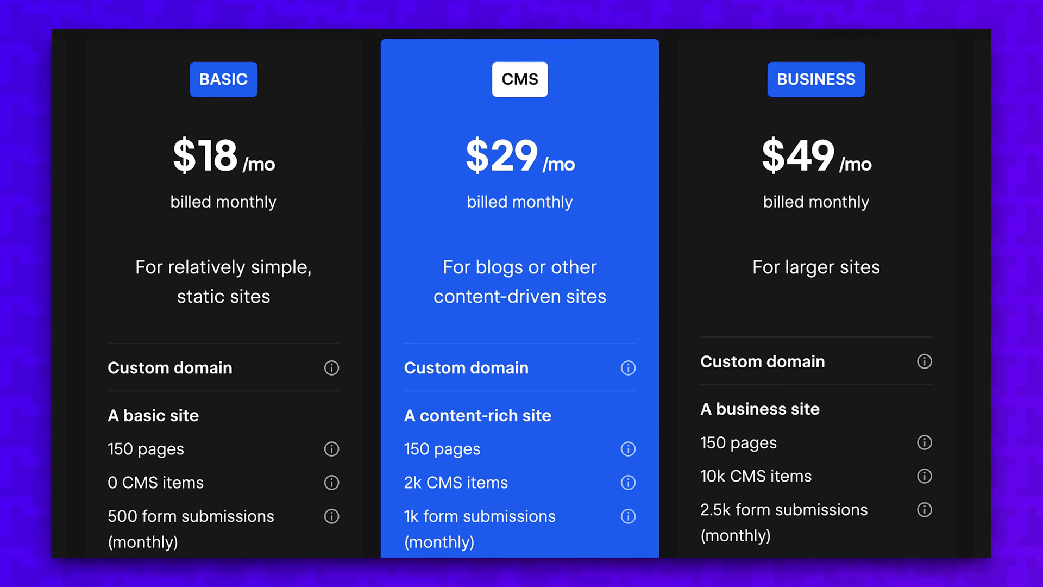